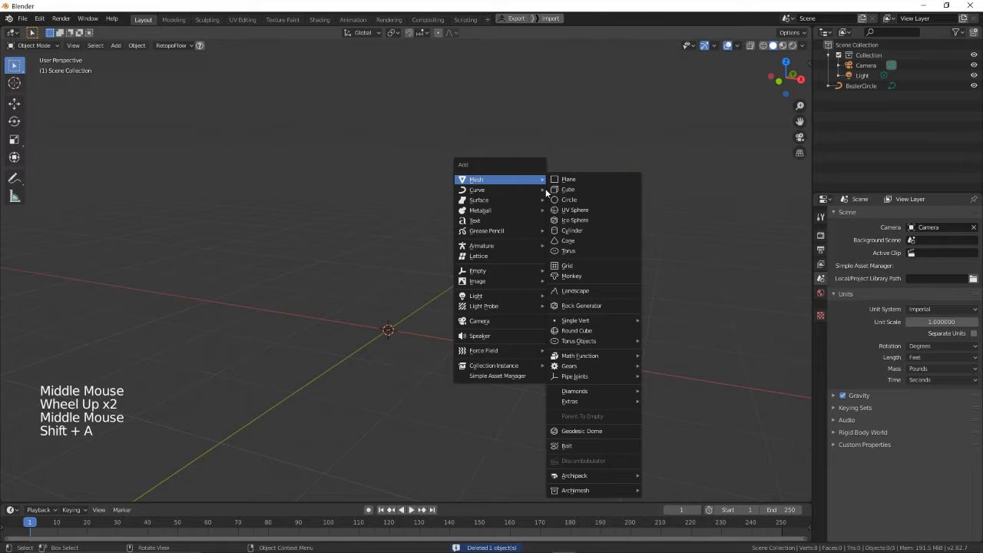
- Add a cube mesh to the scene at the world origin
click(552, 190)
middle_drag(508, 221, 447, 245)
scroll(553, 189, up, 1)
scroll(528, 185, down, 3)
scroll(528, 185, down, 9)
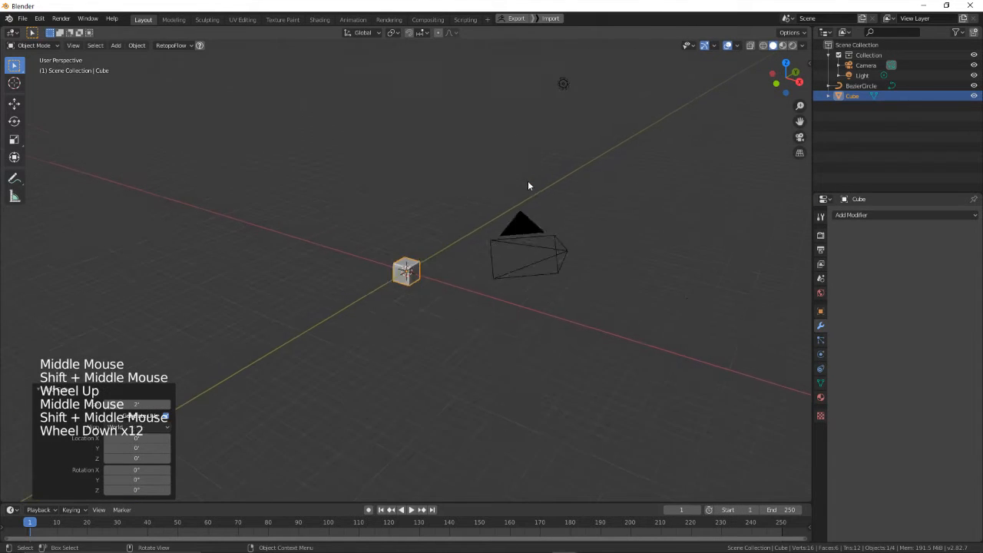
middle_drag(529, 186, 364, 186)
scroll(463, 257, up, 8)
scroll(463, 257, up, 4)
middle_drag(463, 257, 485, 239)
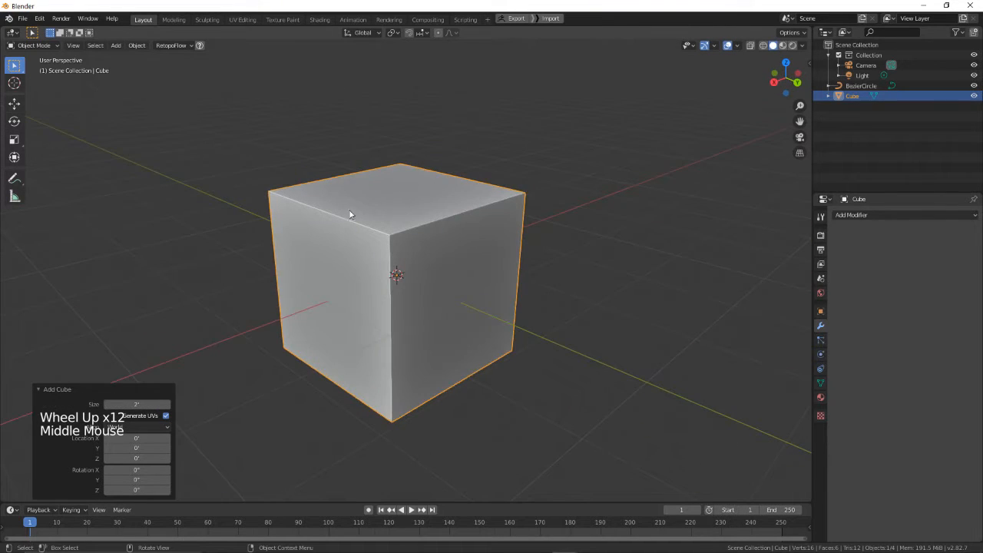
middle_drag(350, 215, 556, 209)
middle_drag(447, 134, 544, 224)
key(g)
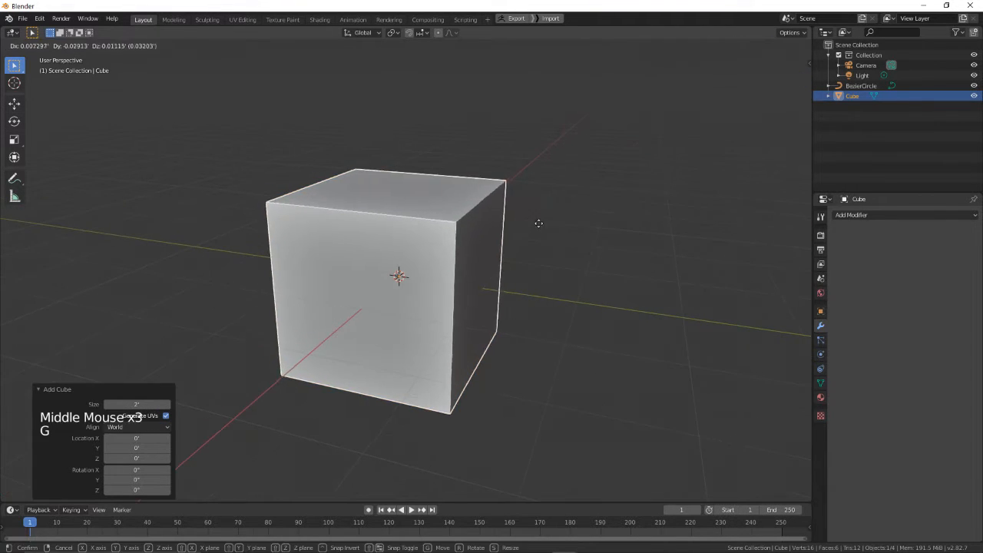
right_click(510, 181)
scroll(511, 182, down, 3)
middle_drag(511, 184, 544, 222)
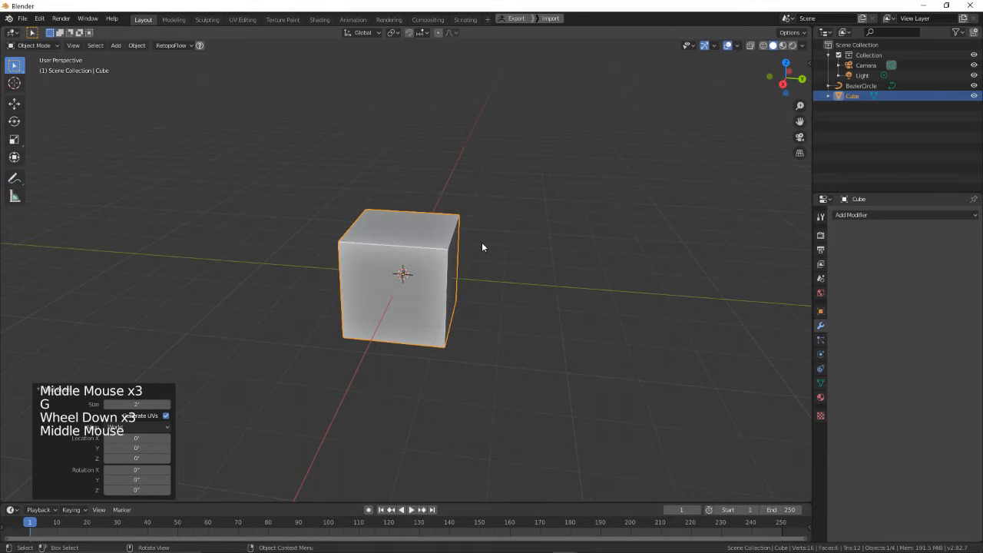
- Switch the cube to Edit Mode
key(Tab)
middle_drag(483, 244, 573, 136)
scroll(413, 170, up, 3)
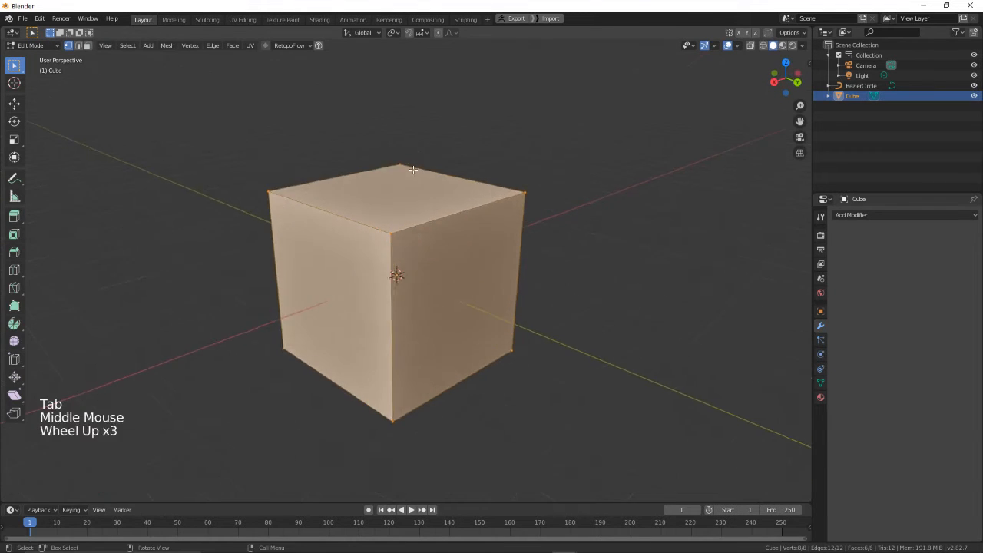
middle_drag(413, 169, 429, 168)
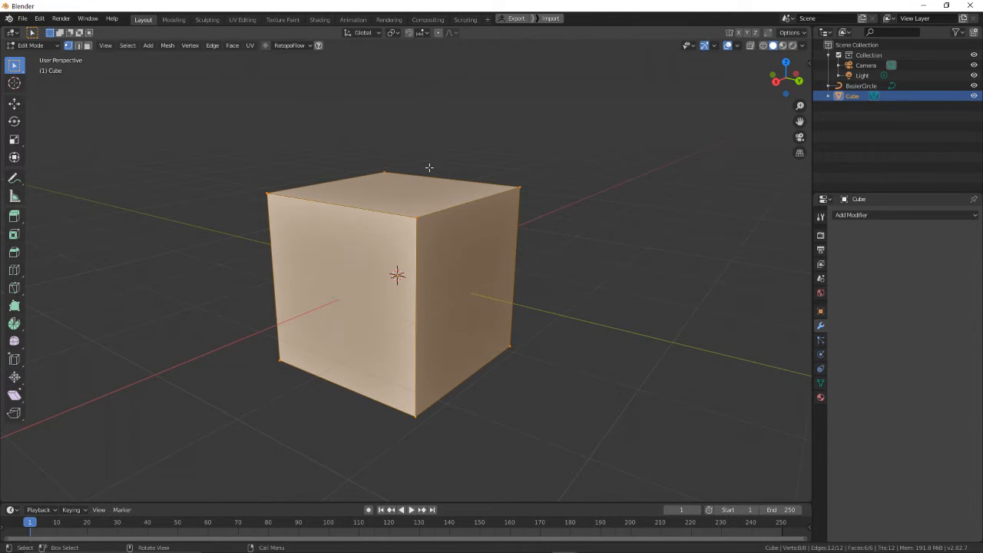
middle_drag(428, 167, 248, 132)
- Try the Move, Rotate, Scale and Transform tools on the cube in turn, and return to the box selection tool
click(15, 102)
click(14, 120)
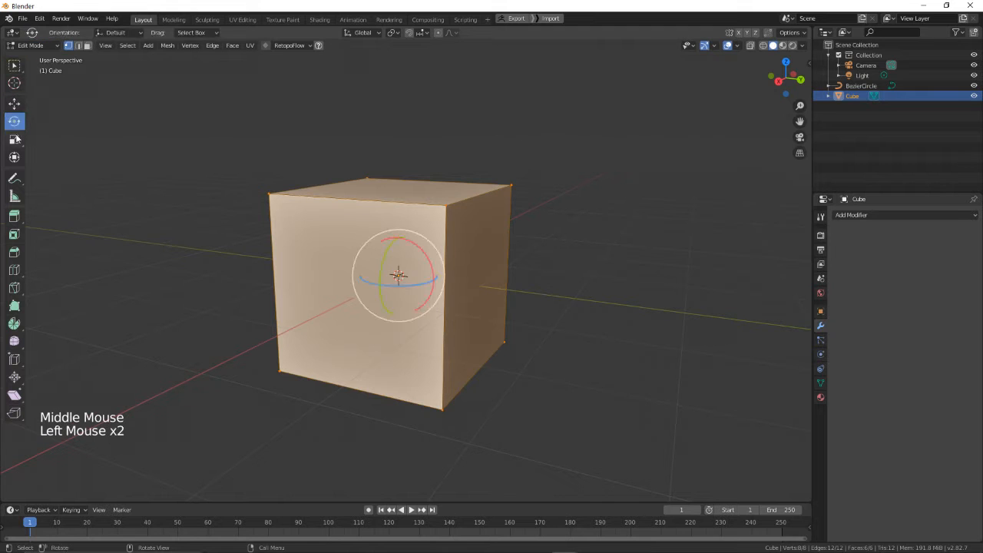
click(14, 139)
click(14, 157)
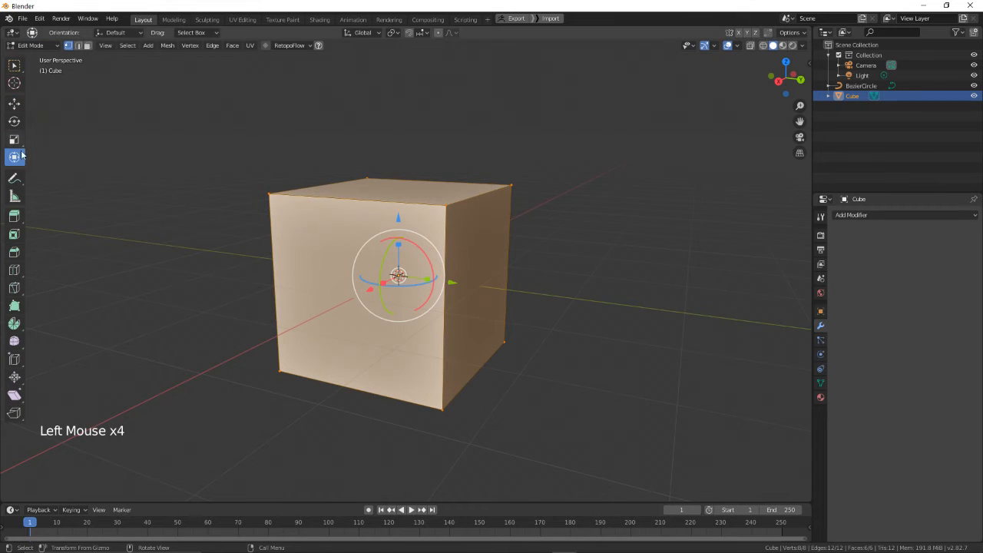
scroll(358, 177, up, 2)
middle_drag(358, 177, 412, 153)
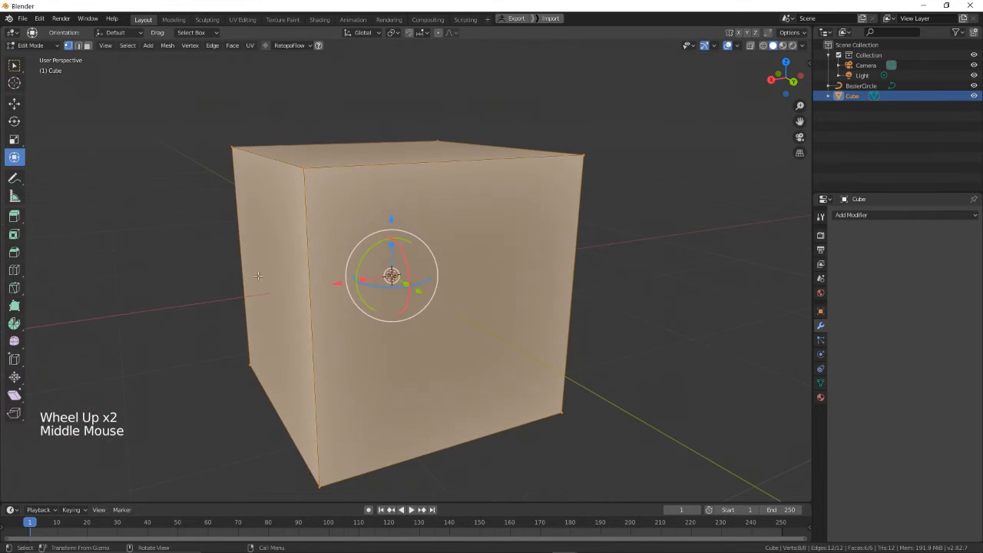
middle_drag(474, 194, 54, 185)
scroll(472, 143, down, 4)
scroll(436, 192, down, 1)
scroll(447, 209, up, 5)
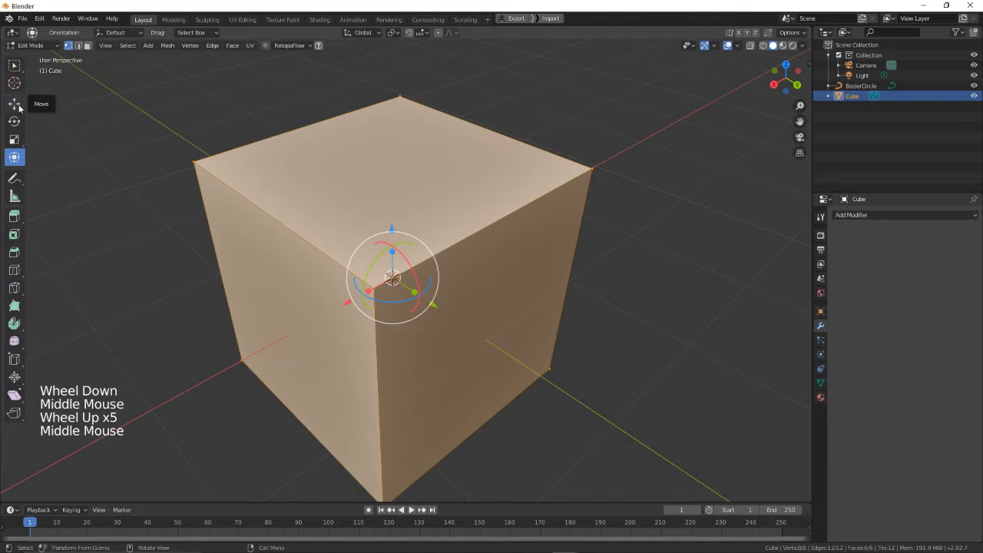
click(14, 67)
right_click(14, 67)
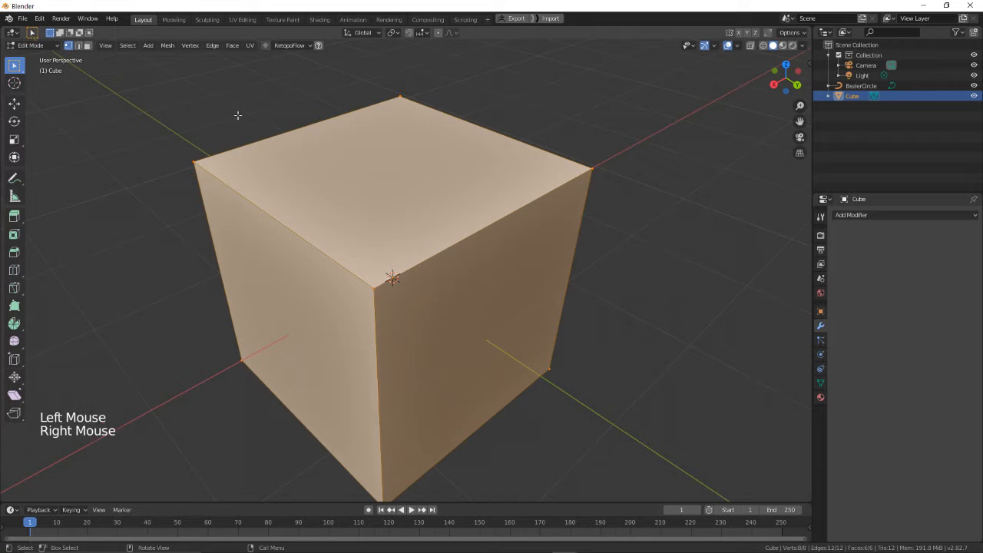
- Cycle through the box, circle and lasso selection modes, trying each on empty space, and finish on the tweak selection tool
key(w)
key(w)
key(w)
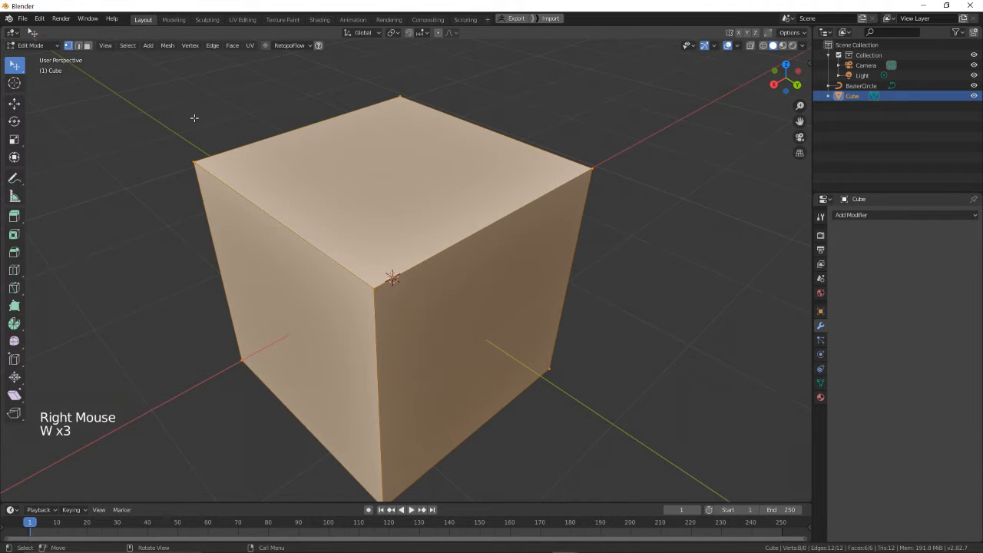
scroll(195, 118, down, 2)
key(w)
drag(476, 89, 619, 172)
key(w)
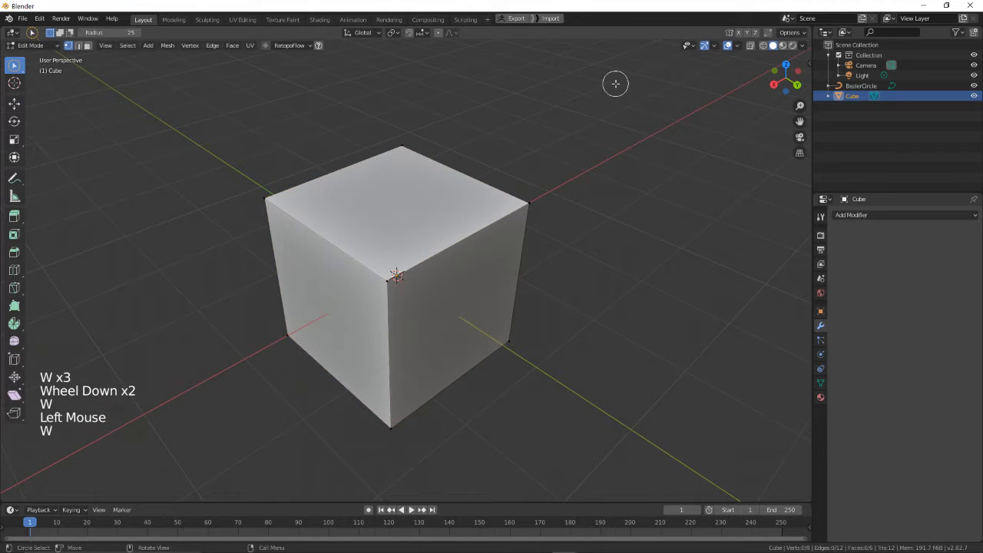
click(619, 85)
click(563, 127)
key(w)
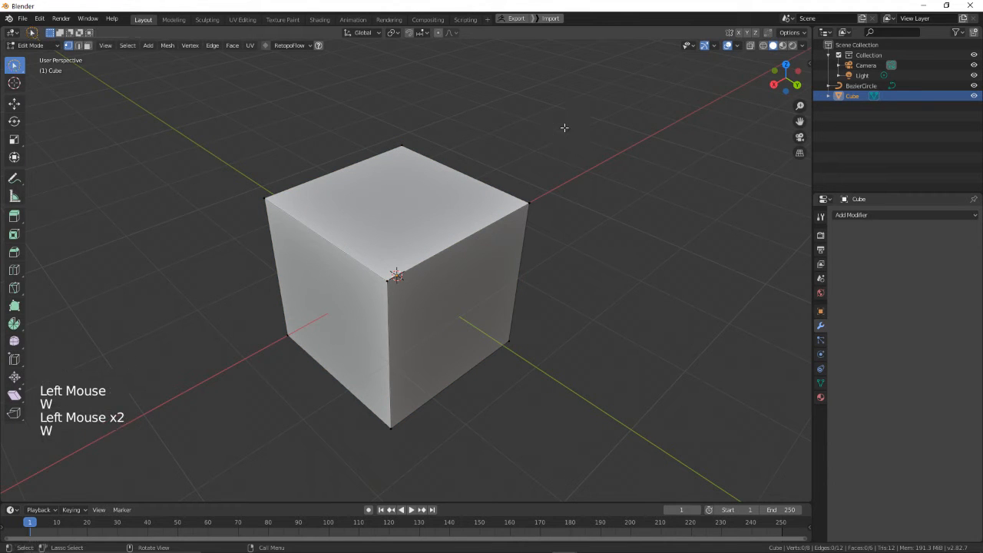
mouse_move(563, 127)
mouse_down()
mouse_move(717, 168)
mouse_move(537, 69)
mouse_up()
key(w)
click(665, 136)
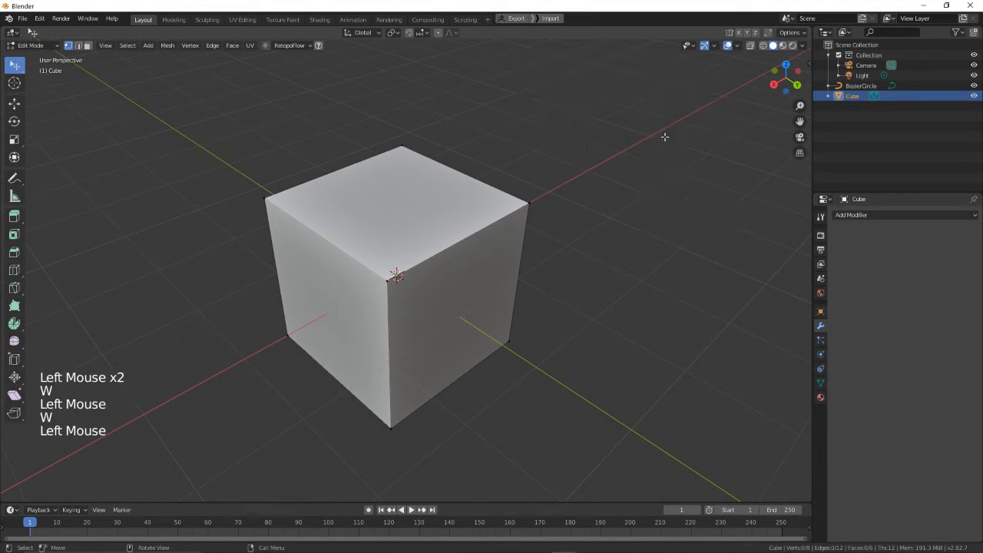
- Select all of the cube's geometry, with an upper corner vertex as the active one
click(536, 197)
middle_drag(535, 197, 556, 194)
key(a)
shift+middle_drag(470, 212, 464, 128)
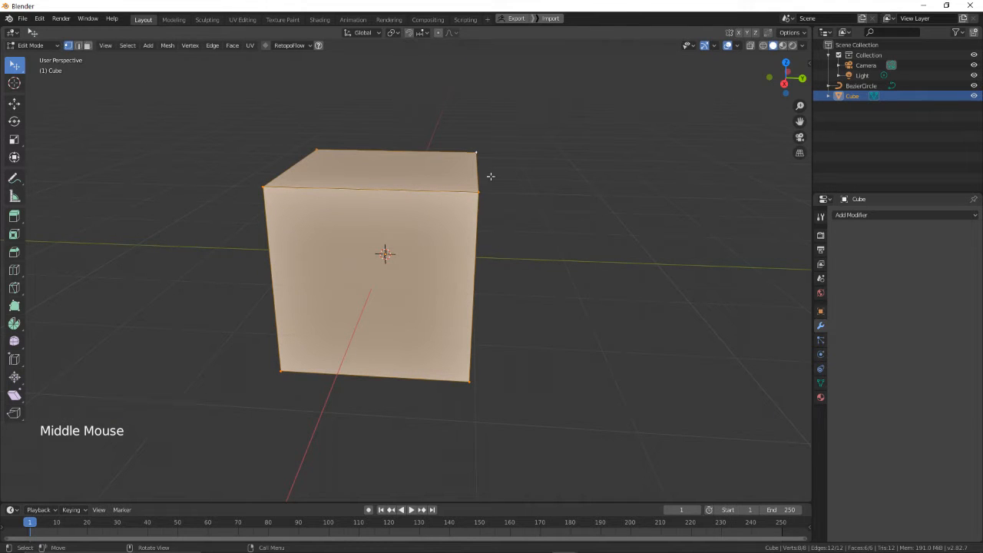
middle_drag(489, 176, 579, 168)
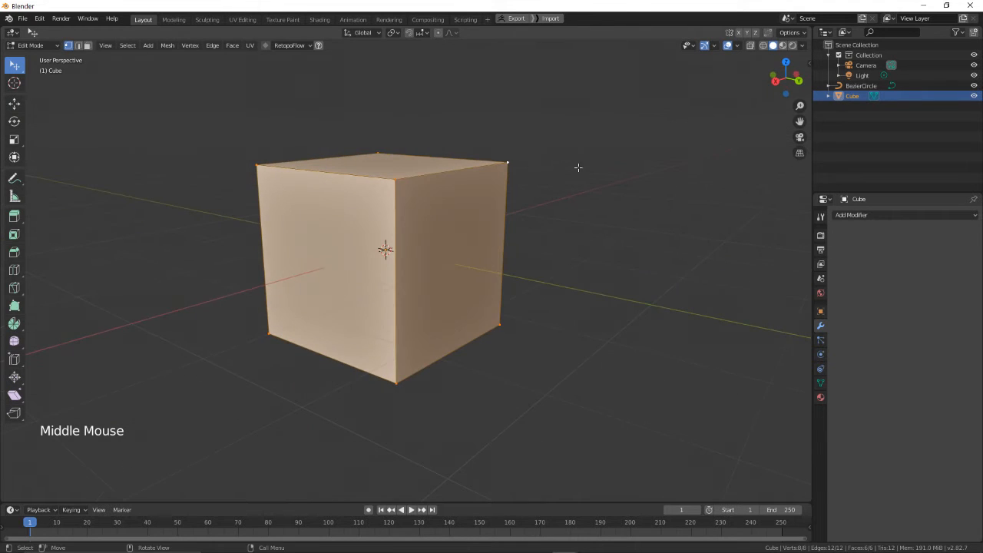
- Enable snapping and move the selected cube geometry up 1' along the global Z axis
click(408, 34)
click(420, 34)
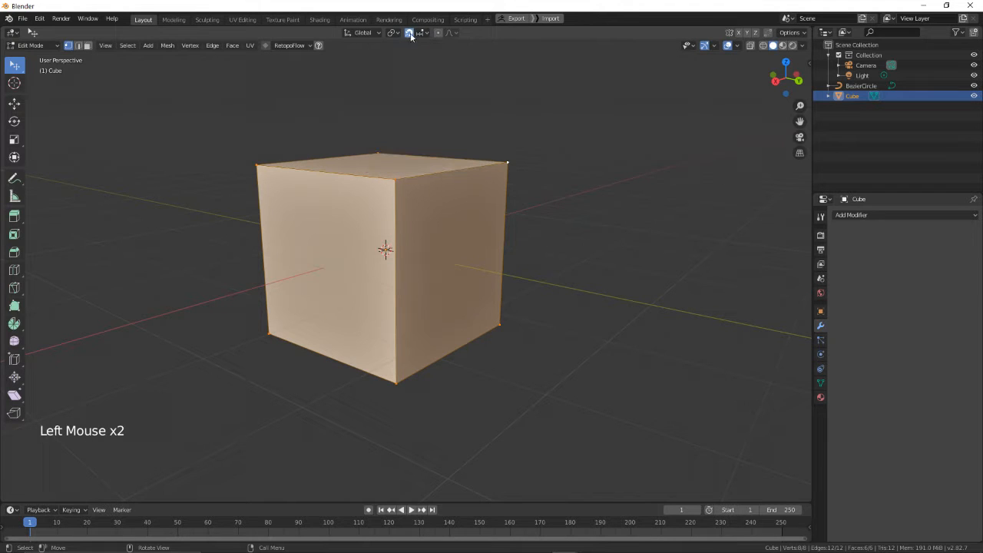
key(g)
key(z)
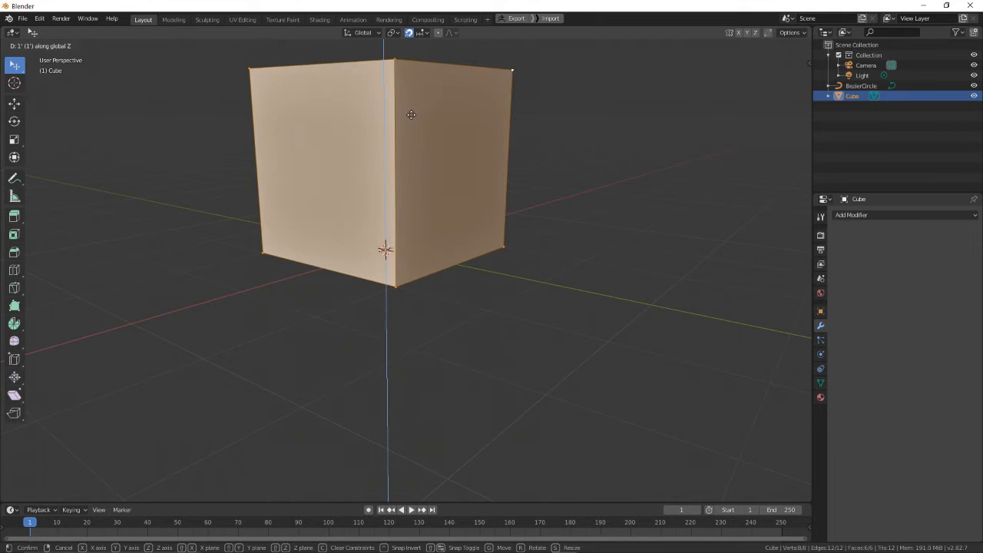
click(411, 115)
- Set the scene's length unit to Inches
click(820, 313)
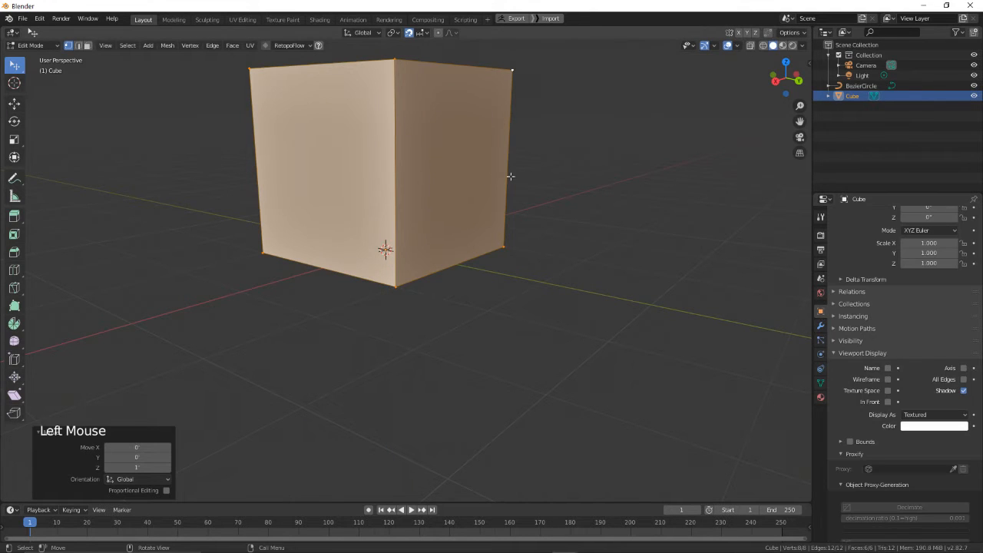
middle_drag(511, 176, 521, 177)
middle_drag(547, 146, 561, 164)
shift+middle_drag(560, 163, 560, 173)
shift+middle_drag(561, 173, 562, 187)
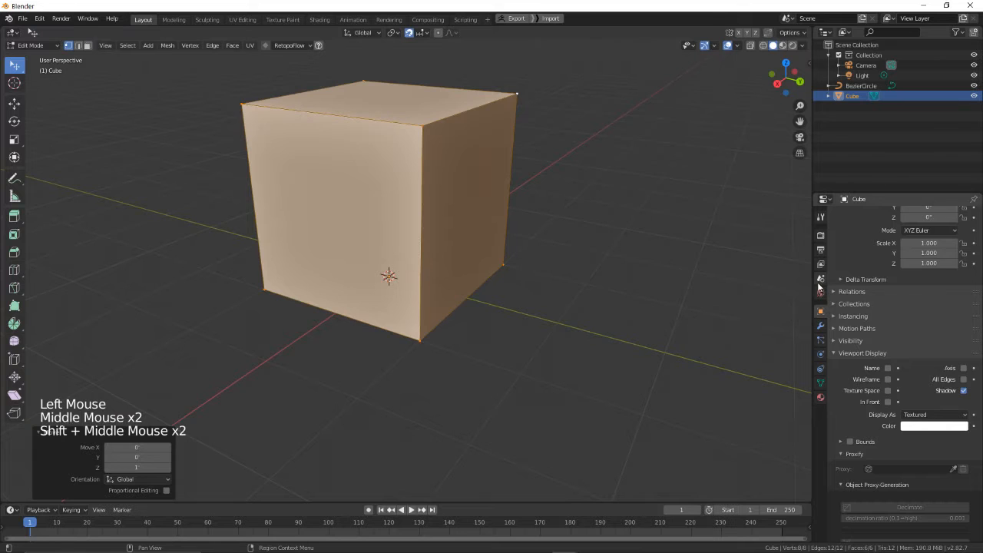
click(820, 278)
click(924, 358)
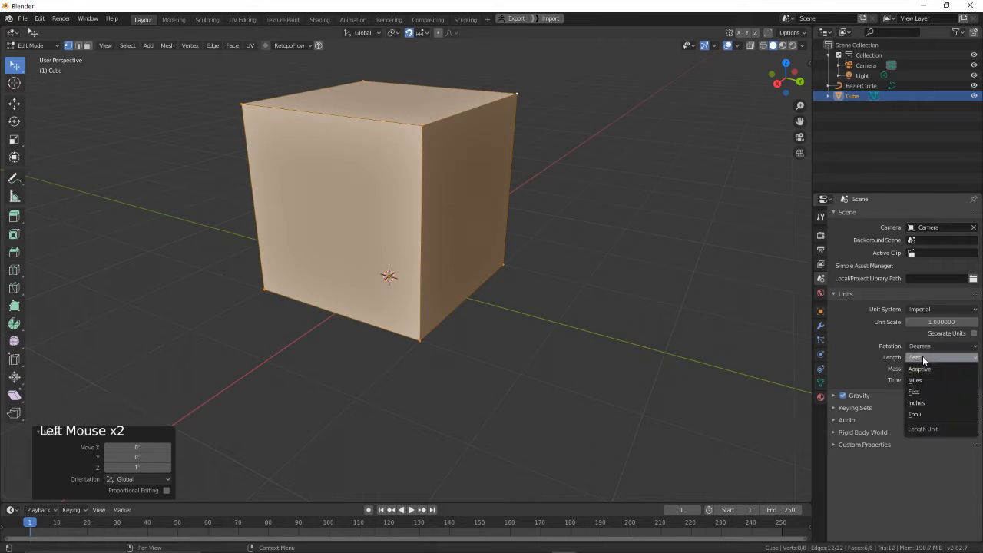
click(924, 403)
- Move the selected cube geometry down 12" along Z with snapping enabled
key(g)
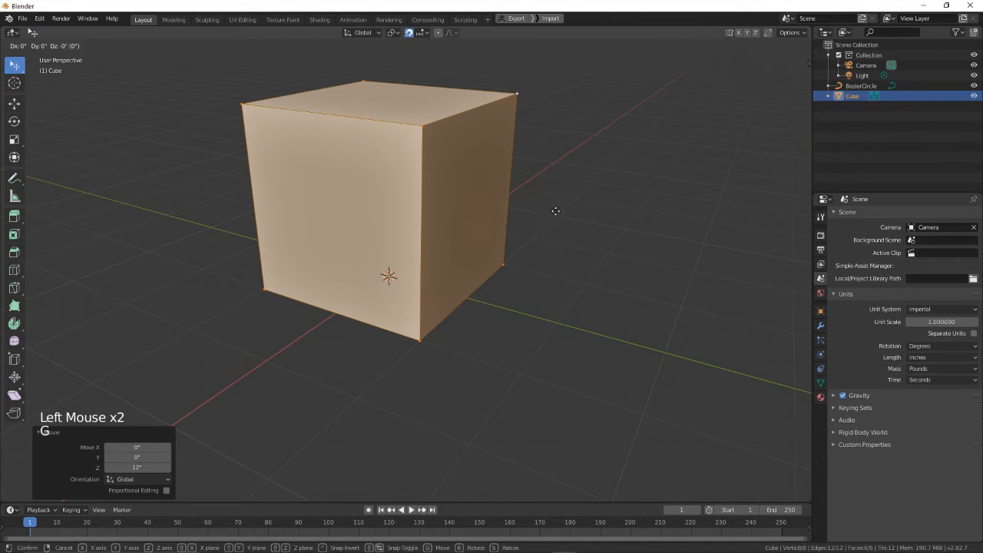
right_click(510, 232)
triple_click(410, 33)
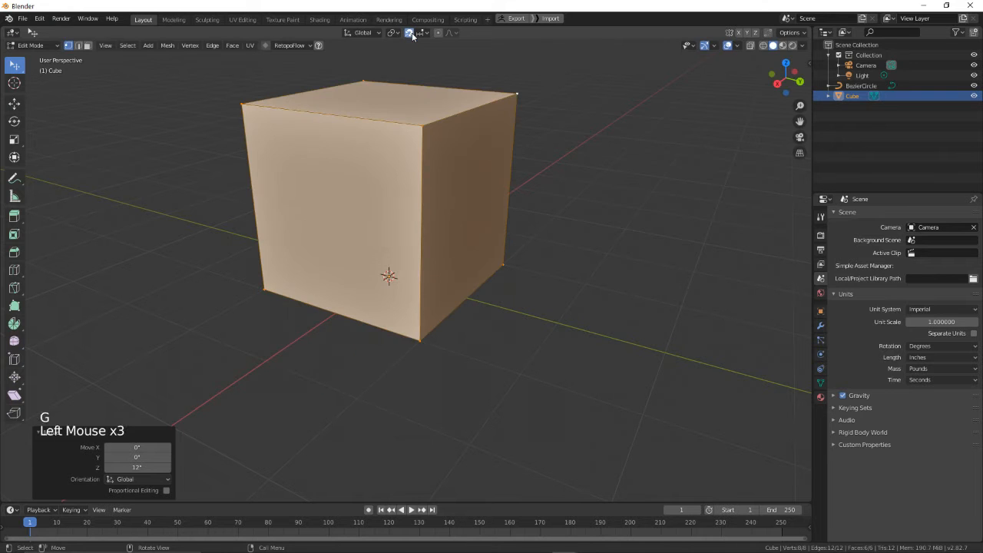
key(g)
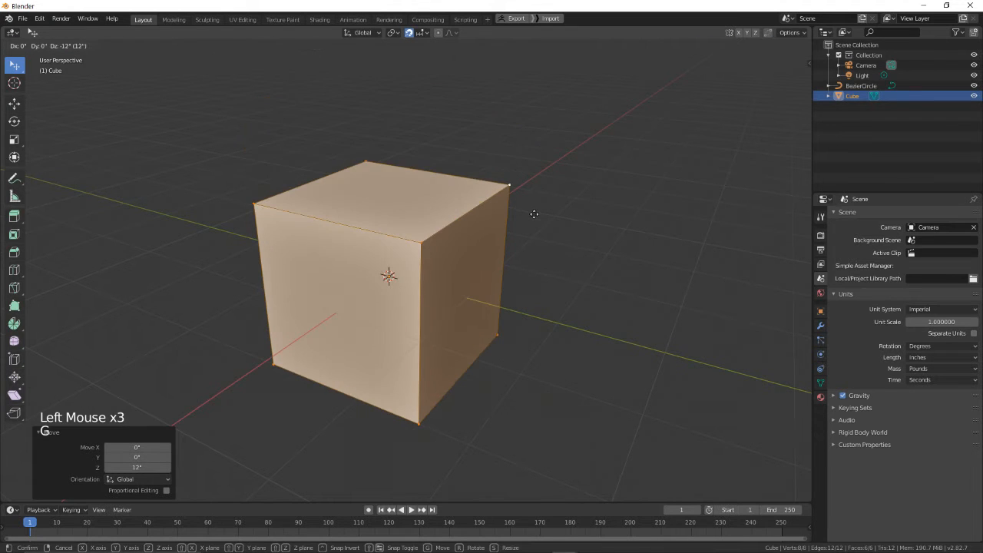
click(534, 214)
middle_drag(534, 214, 384, 235)
scroll(384, 211, up, 1)
scroll(431, 203, down, 1)
scroll(384, 238, down, 2)
scroll(393, 231, up, 2)
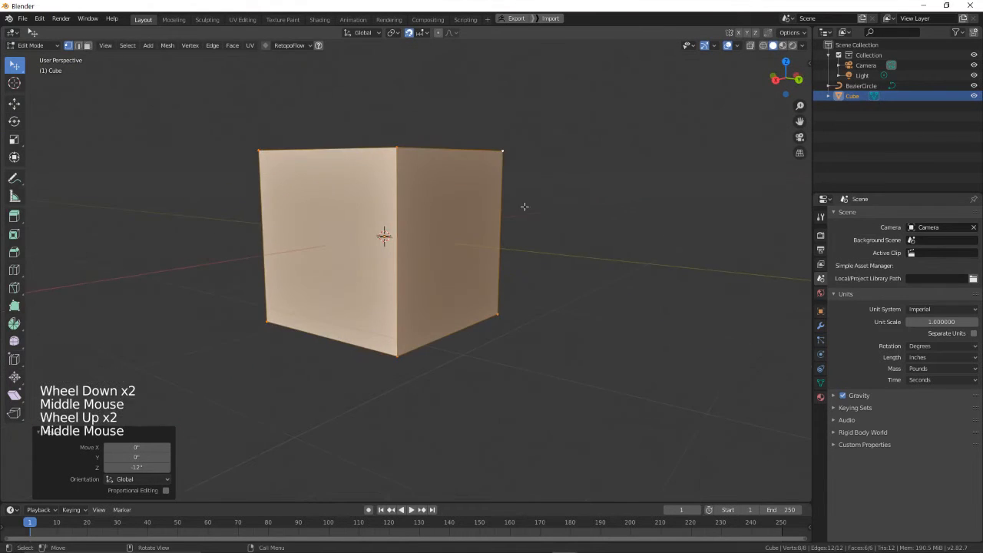
- Try moving the cube geometry 12" along Y with snapping in a zoomed-in top orthographic view
middle_drag(522, 207, 423, 268)
scroll(537, 230, down, 2)
key(KP_7)
scroll(487, 303, up, 3)
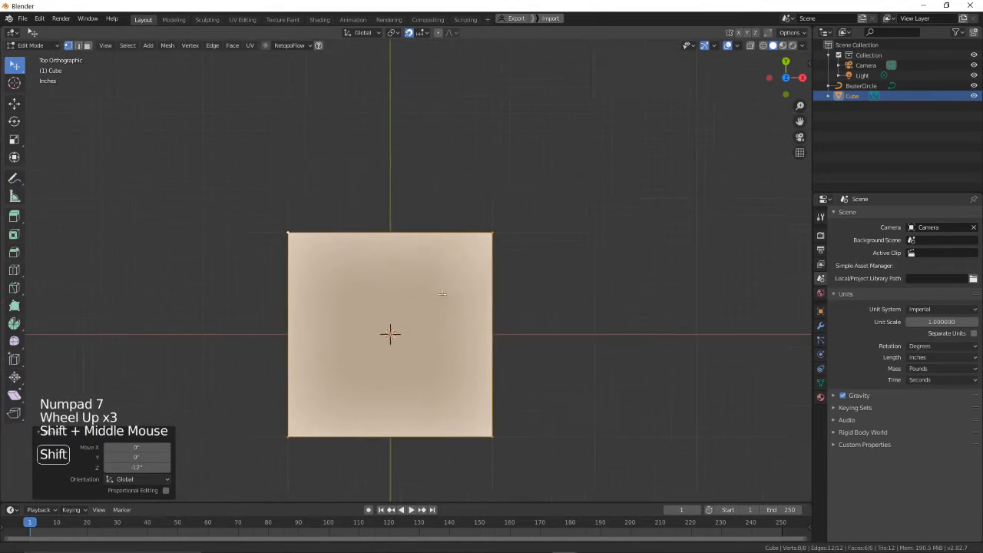
scroll(423, 268, up, 5)
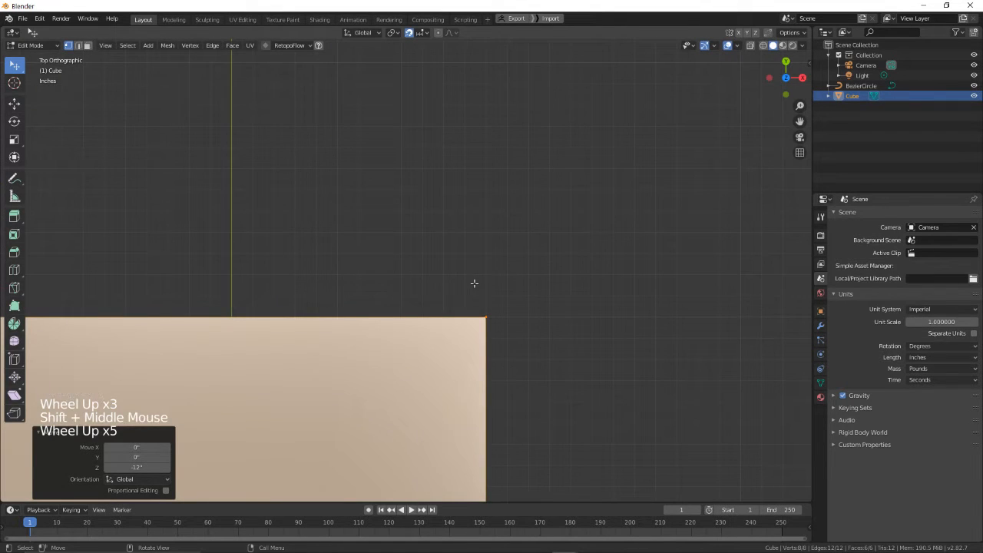
scroll(488, 306, down, 1)
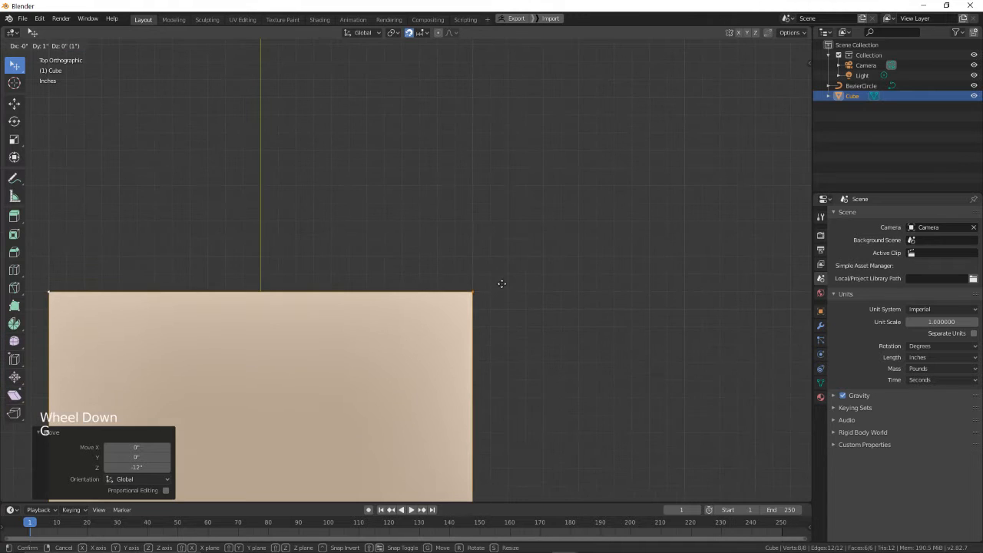
key(g)
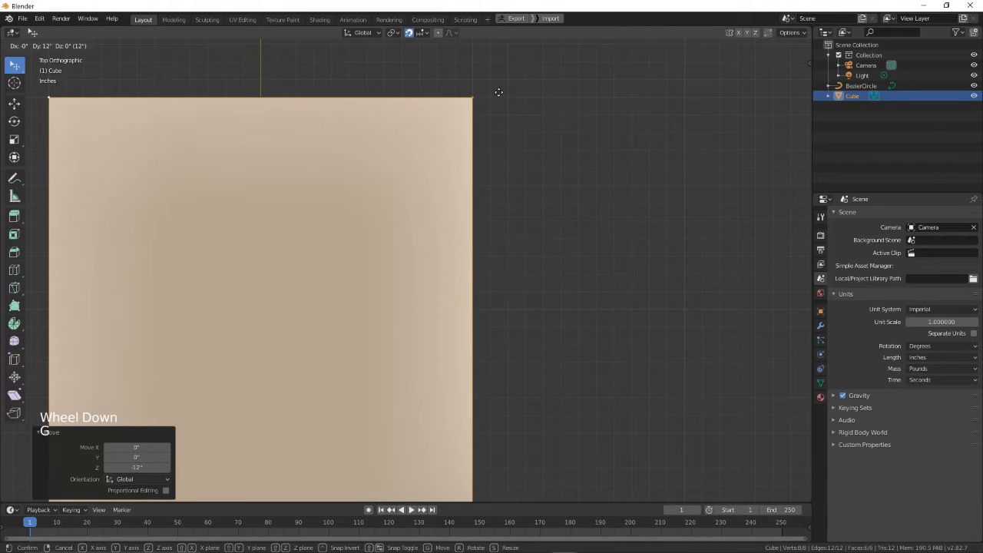
right_click(505, 318)
middle_drag(563, 369, 468, 319)
scroll(467, 319, down, 4)
scroll(468, 319, up, 2)
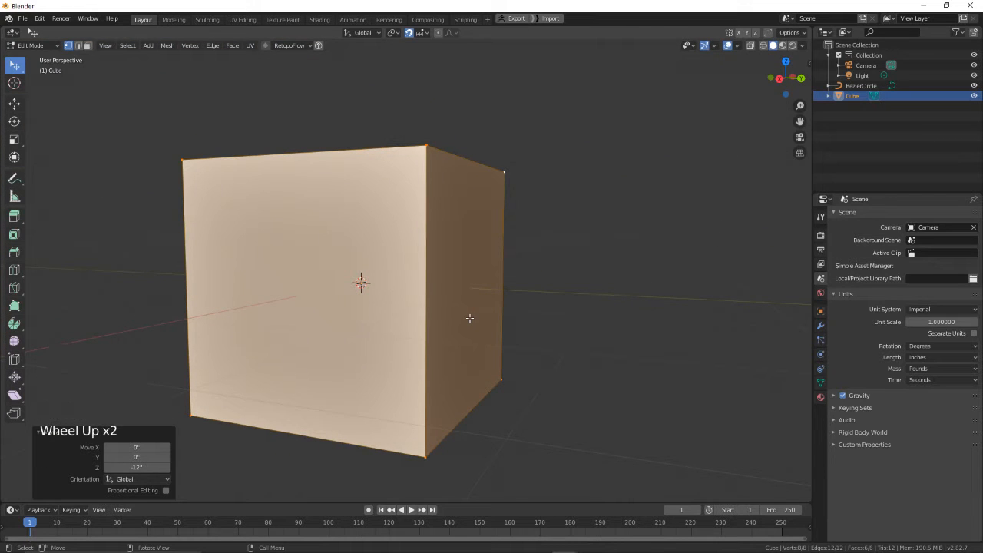
middle_drag(469, 317, 466, 328)
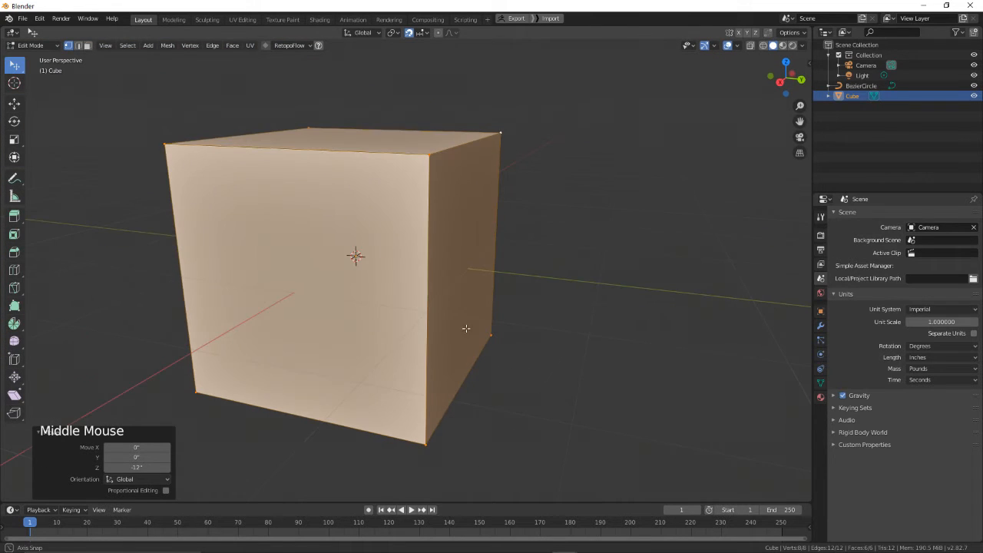
- Open the snap target options for viewing and return the cube to Object Mode
click(422, 33)
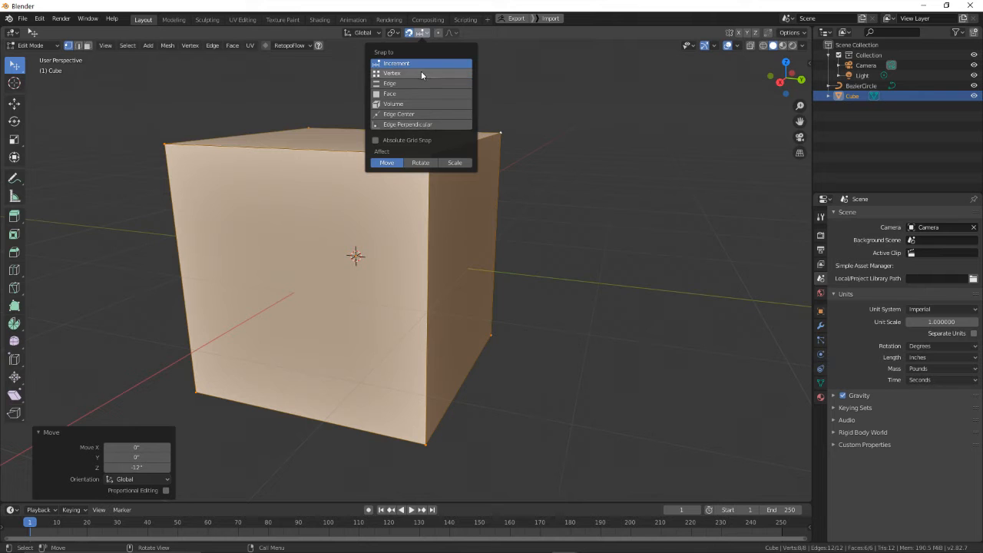
key(Tab)
middle_drag(501, 157, 499, 166)
scroll(498, 165, down, 2)
key(shift+a)
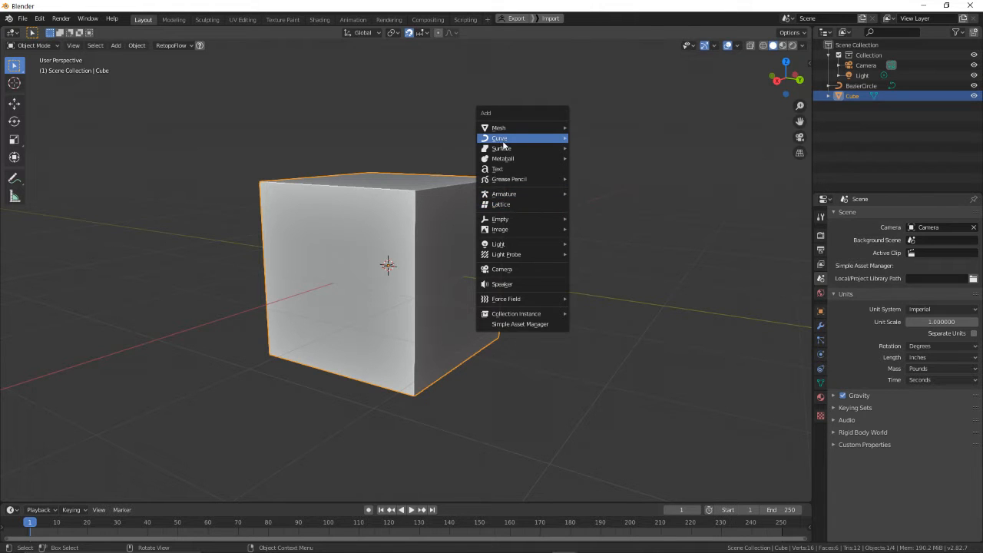
click(372, 226)
middle_drag(372, 226, 433, 227)
scroll(442, 215, up, 3)
scroll(425, 205, down, 1)
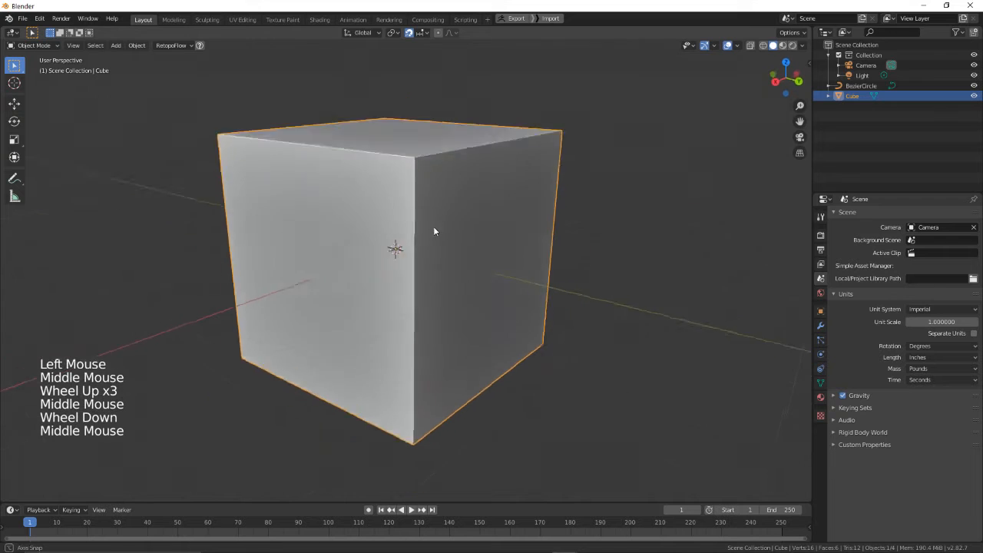
key(Tab)
middle_drag(603, 164, 612, 173)
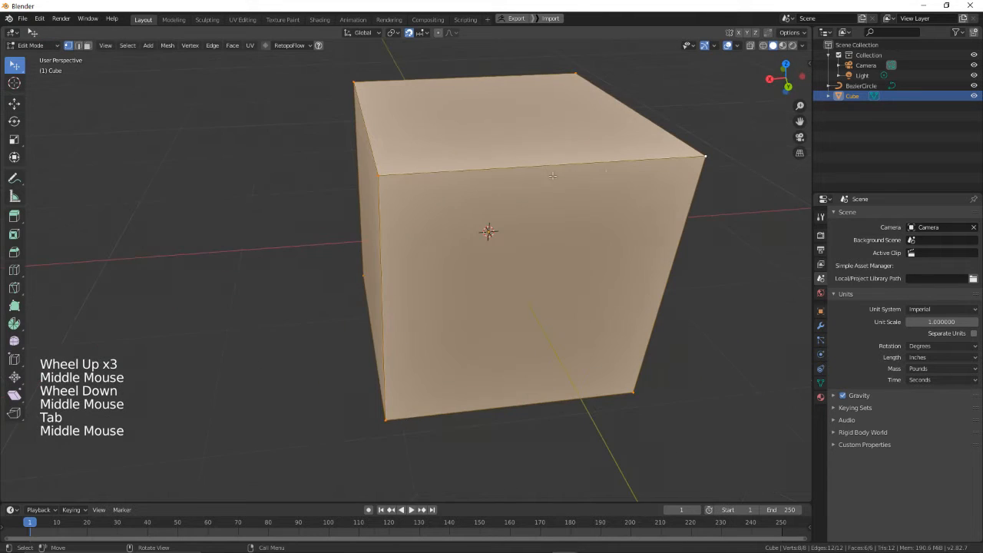
key(g)
key(Escape)
middle_drag(664, 206, 650, 148)
key(shift+d)
key(ctrl+z)
key(Tab)
- Duplicate the cube in place in Object Mode and turn snapping off
key(shift+d)
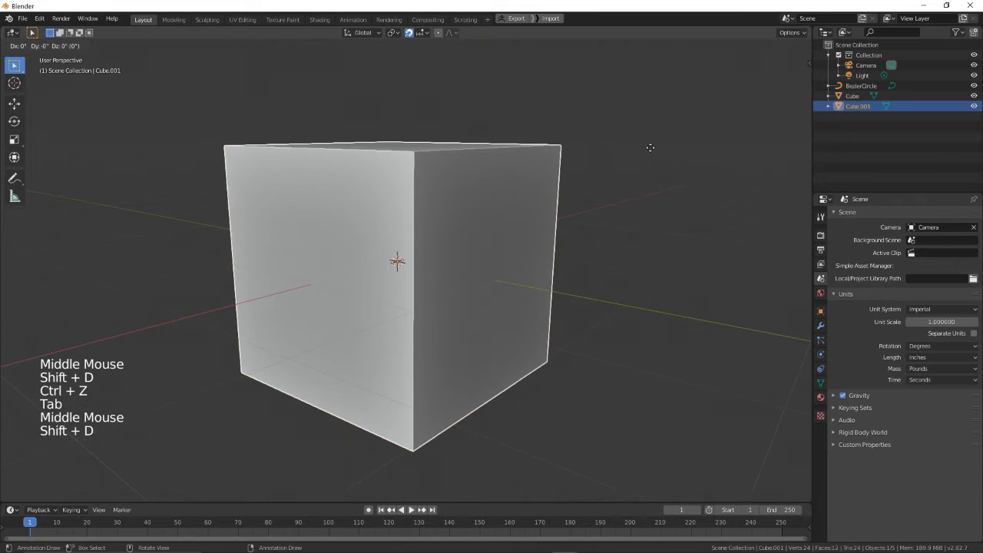
key(Escape)
middle_drag(589, 201, 406, 60)
click(485, 147)
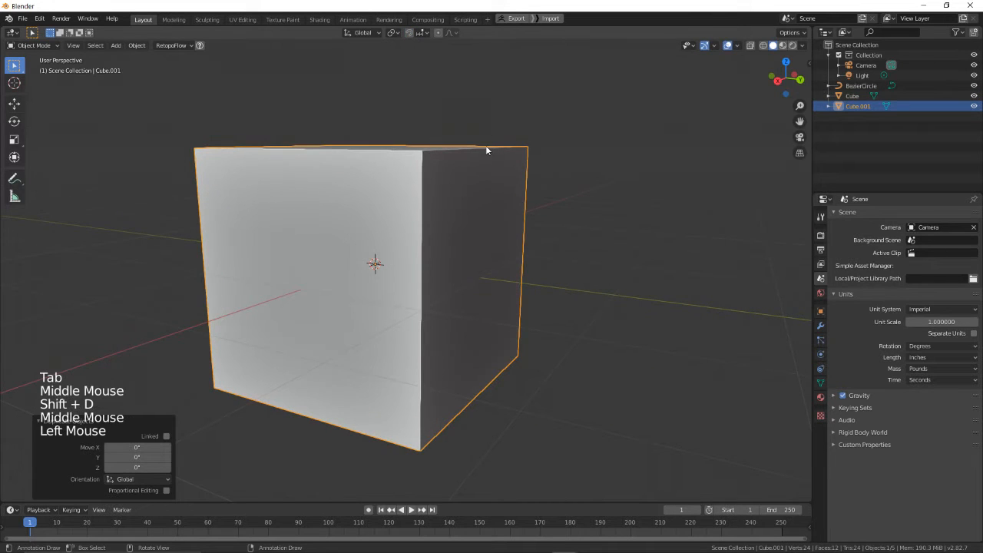
middle_drag(486, 147, 480, 157)
scroll(312, 139, down, 2)
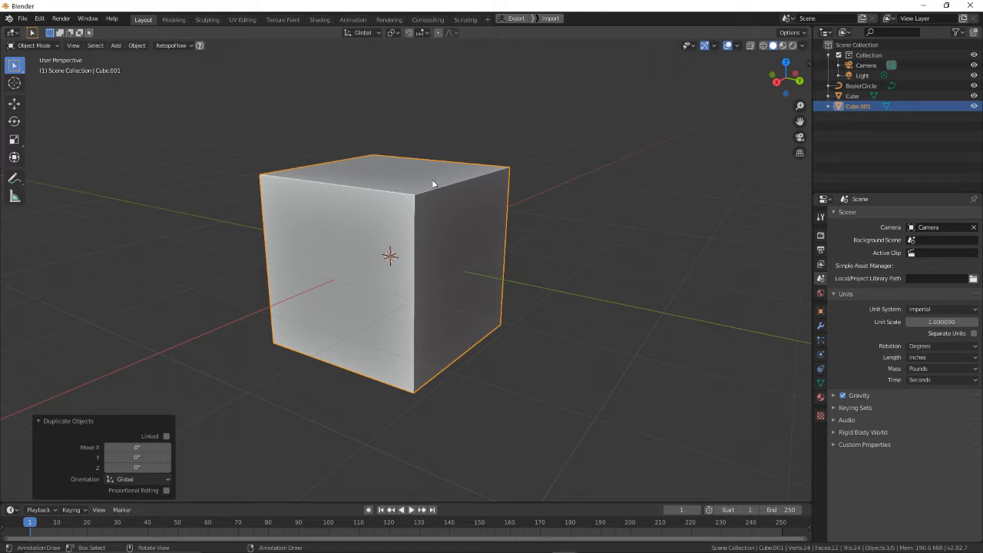
- Try moving the duplicate cube freely away from the original without snapping, and undo the move
scroll(431, 184, up, 3)
middle_drag(433, 164, 410, 145)
key(g)
click(710, 141)
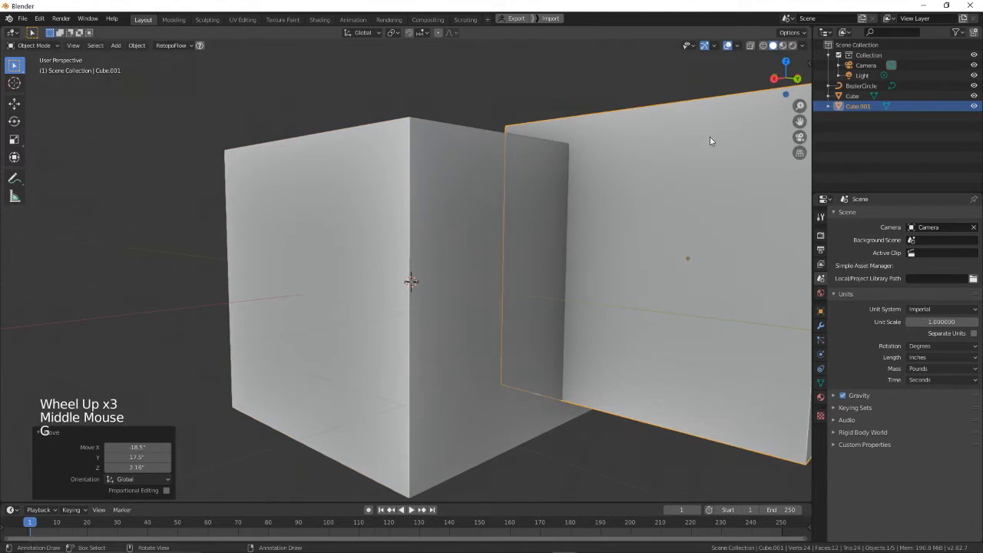
middle_drag(710, 140, 567, 162)
key(ctrl+z)
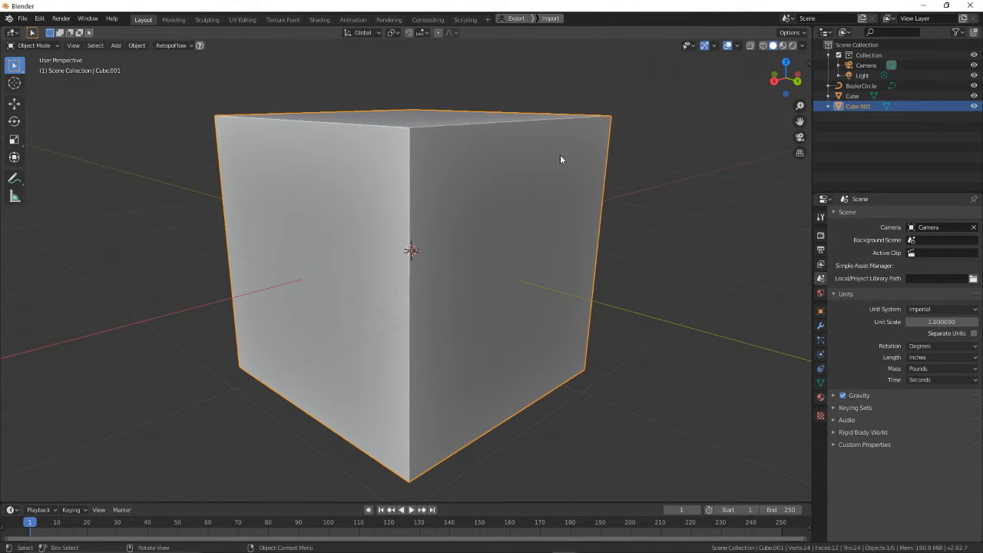
- Turn snapping on and set the snap target to Face
middle_drag(561, 159, 553, 159)
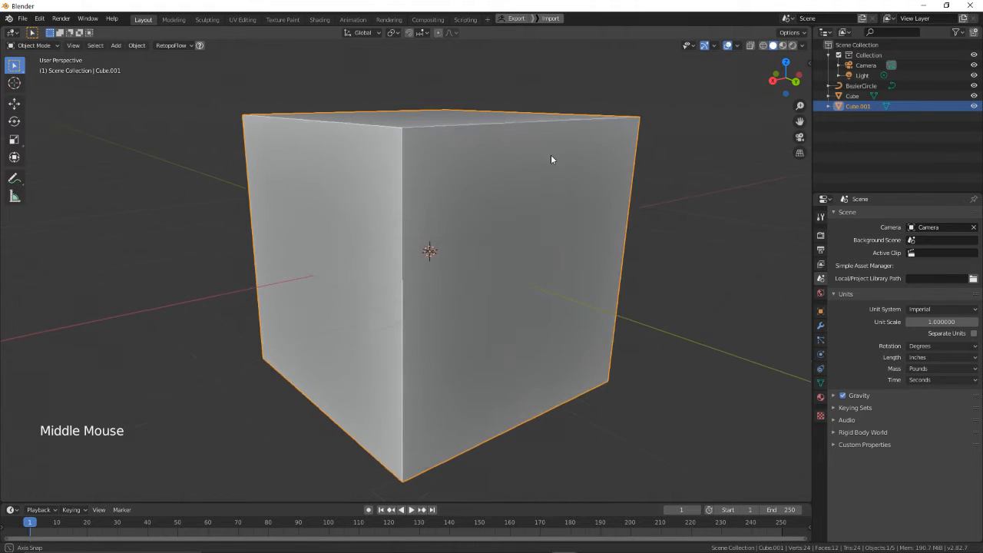
scroll(550, 159, down, 2)
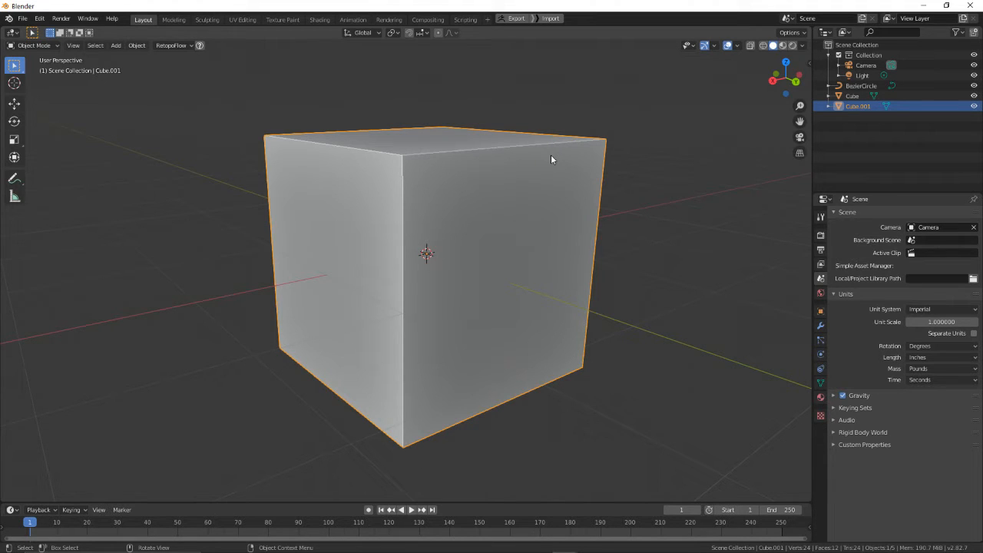
click(410, 32)
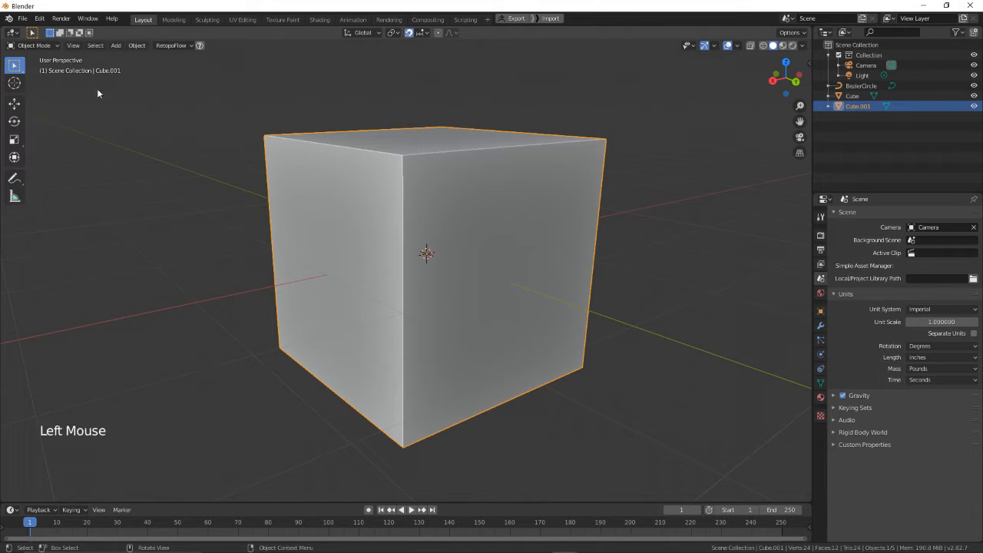
middle_drag(420, 263, 428, 260)
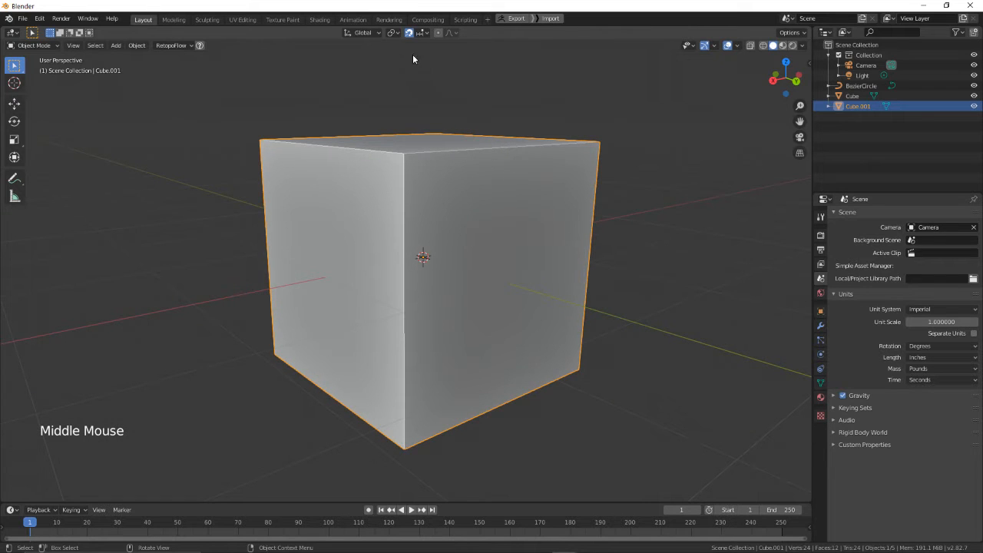
click(423, 35)
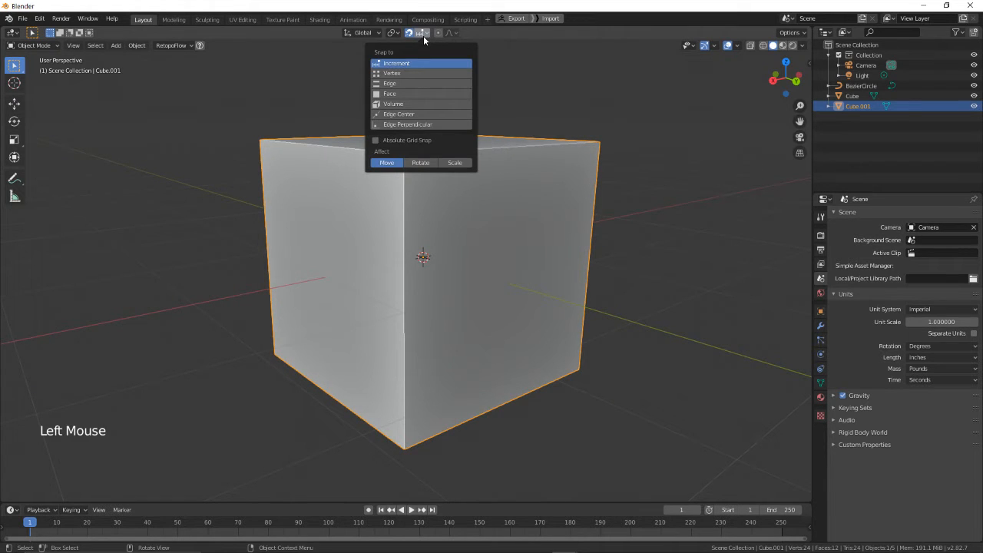
click(407, 93)
- Move the duplicate cube repeatedly against the original with face snapping, finishing with a shift of 0.68" in X and 0.514" in Z
key(g)
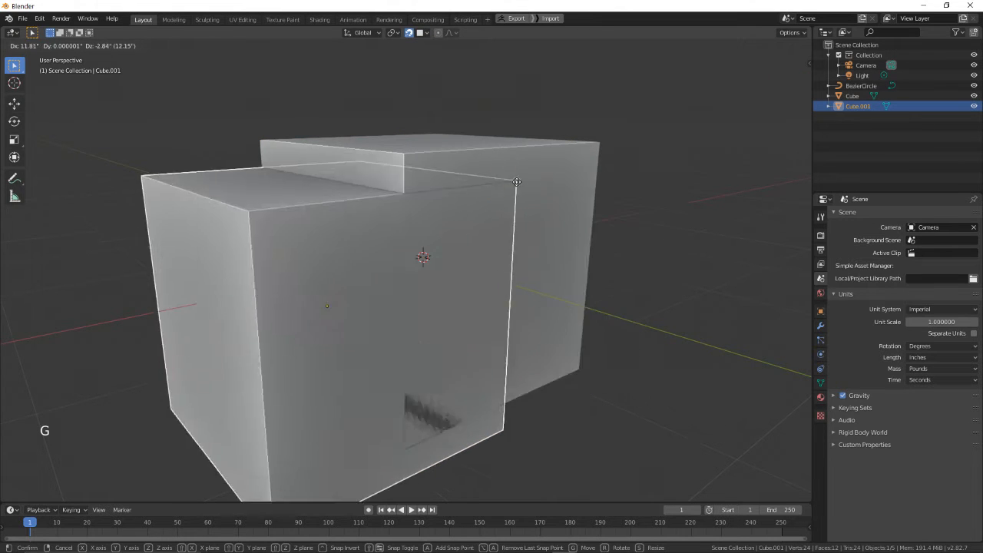
click(432, 176)
middle_drag(434, 176, 517, 151)
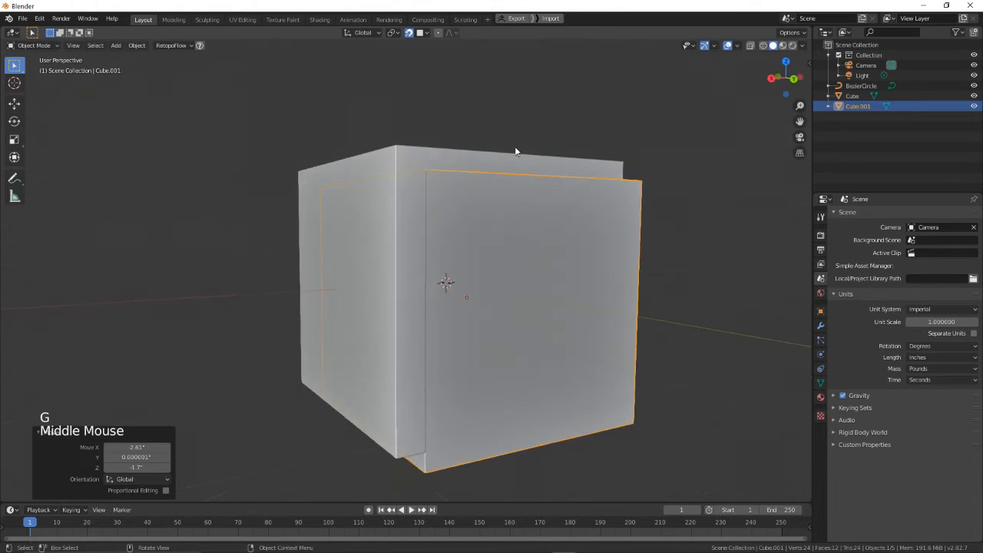
key(g)
click(532, 169)
key(g)
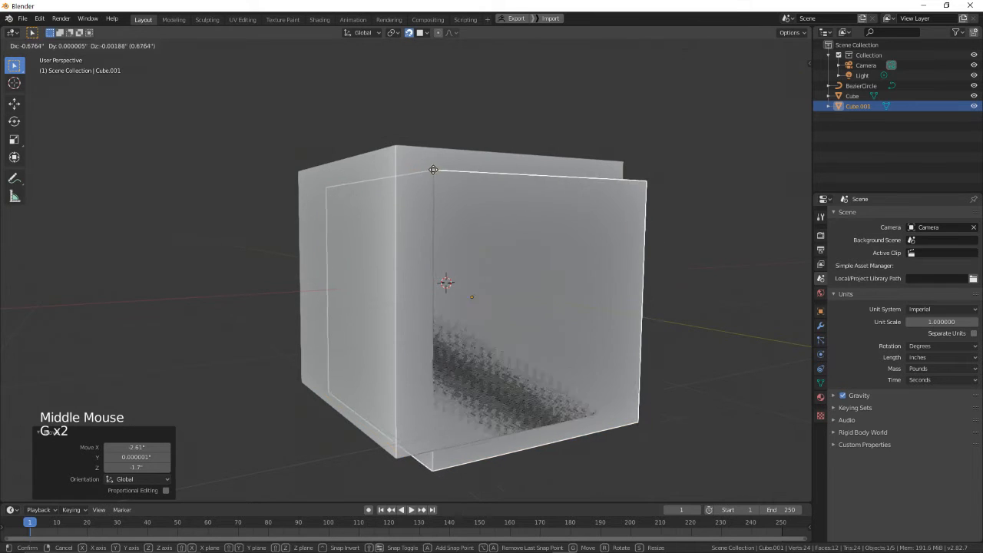
click(466, 165)
middle_drag(466, 164, 386, 72)
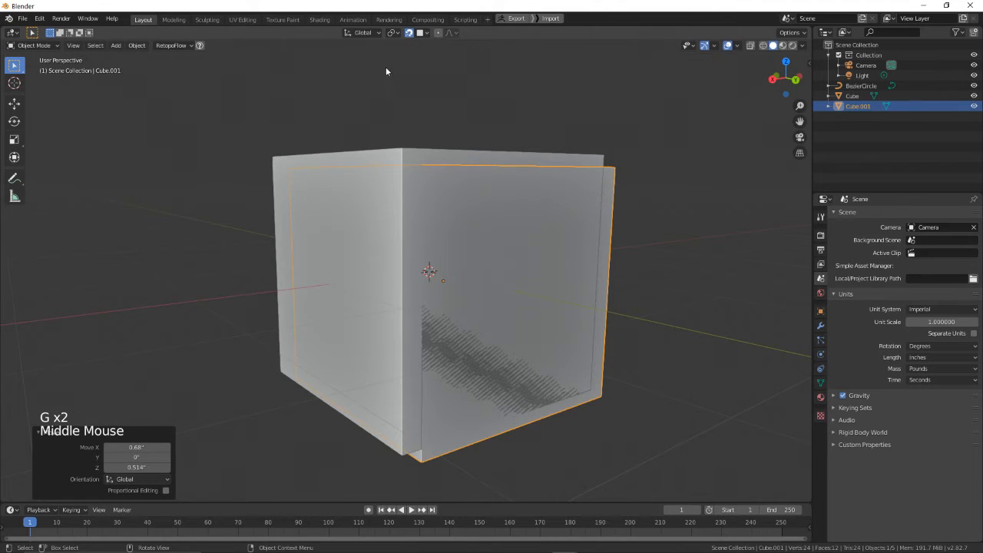
- Set snapping to use the Center and move the duplicate cube 6.14" in X, 12" in Y and 5.29" in Z
click(419, 33)
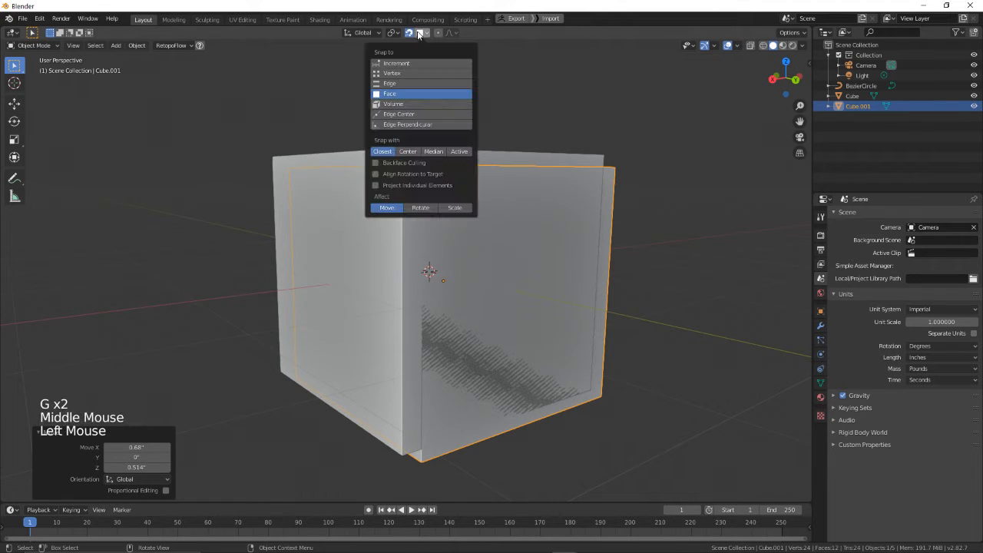
click(407, 154)
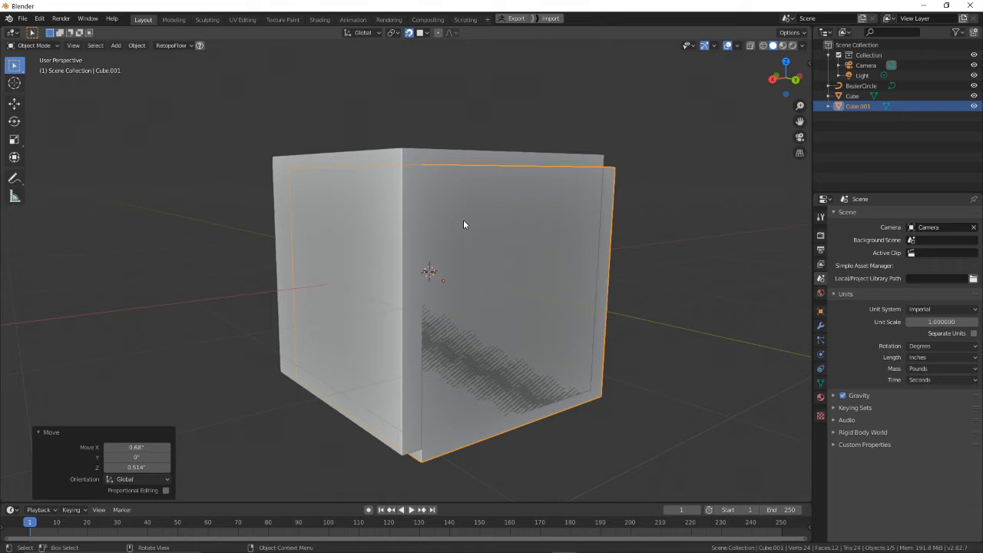
key(g)
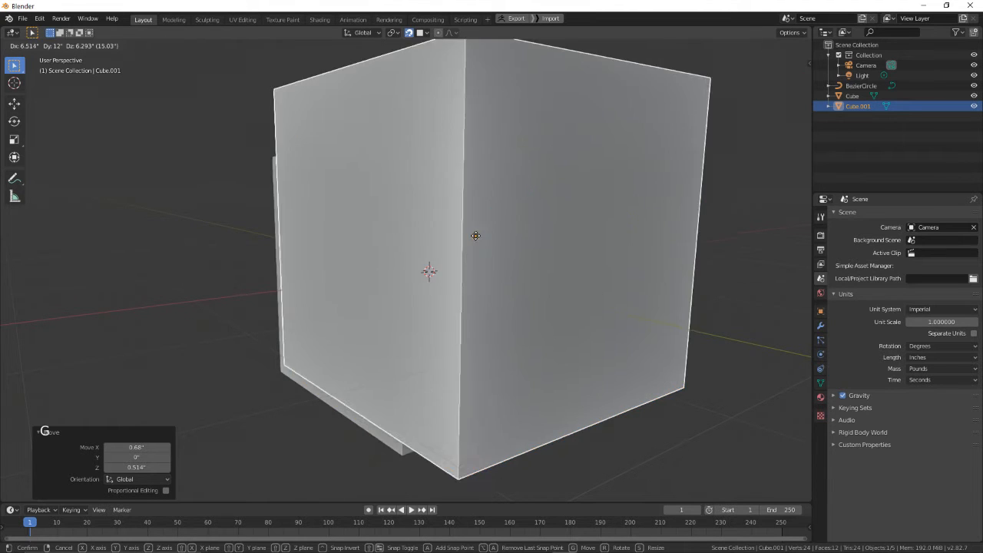
click(479, 246)
- Show the scene in wireframe and move the duplicate cube with face snapping, -4.47" in X and 3.6" in Z
middle_drag(499, 236, 376, 254)
key(z)
scroll(376, 254, down, 2)
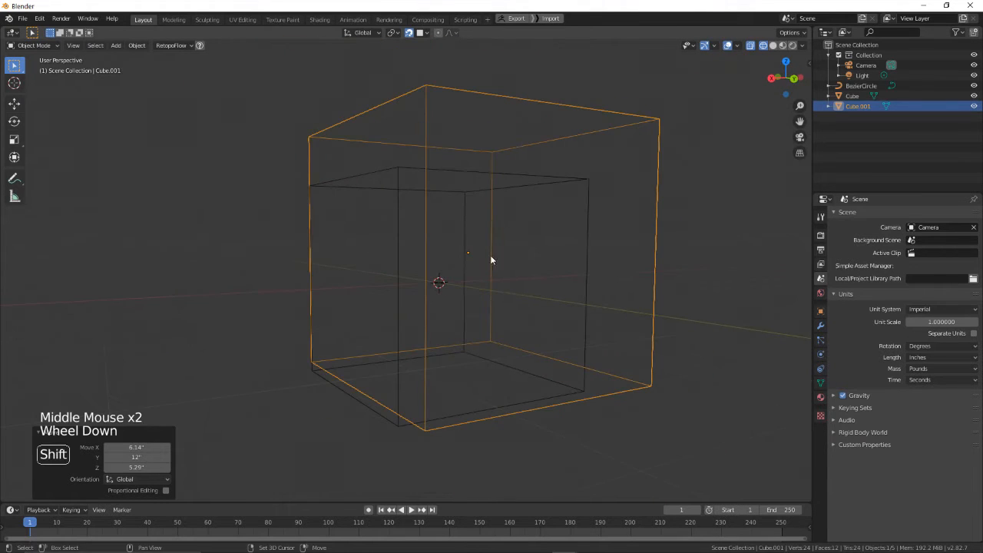
shift+middle_drag(490, 255, 426, 220)
scroll(432, 198, up, 2)
key(g)
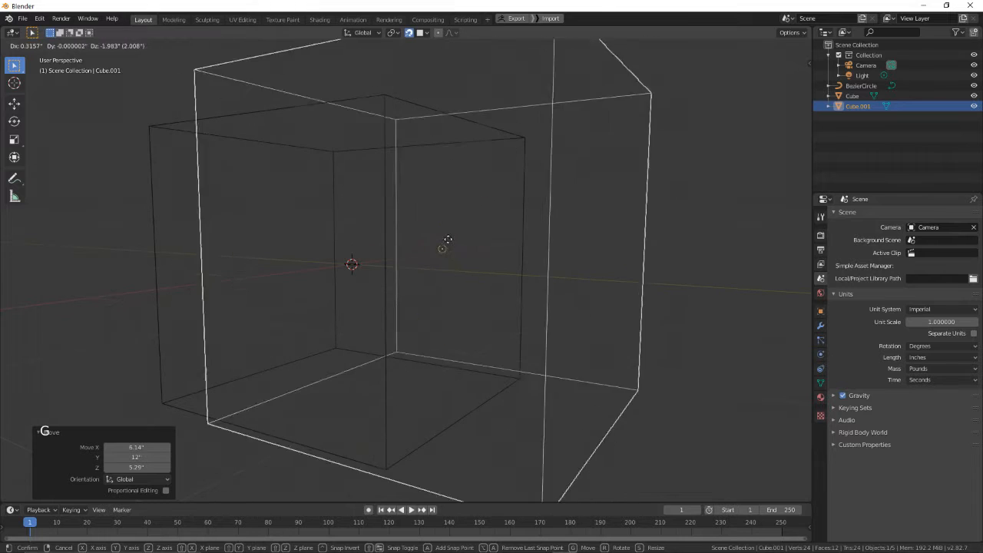
click(477, 189)
middle_drag(478, 189, 407, 251)
middle_drag(376, 247, 457, 175)
- Change the snap target to Volume and move the duplicate cube 0.256" in X, -7.1" in Y and -4.13" in Z
click(392, 33)
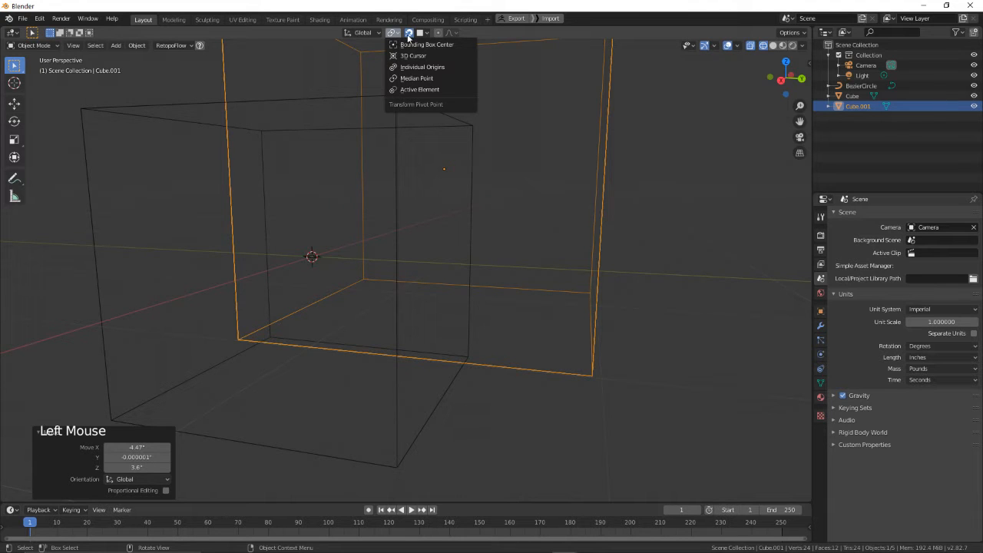
click(408, 35)
click(427, 33)
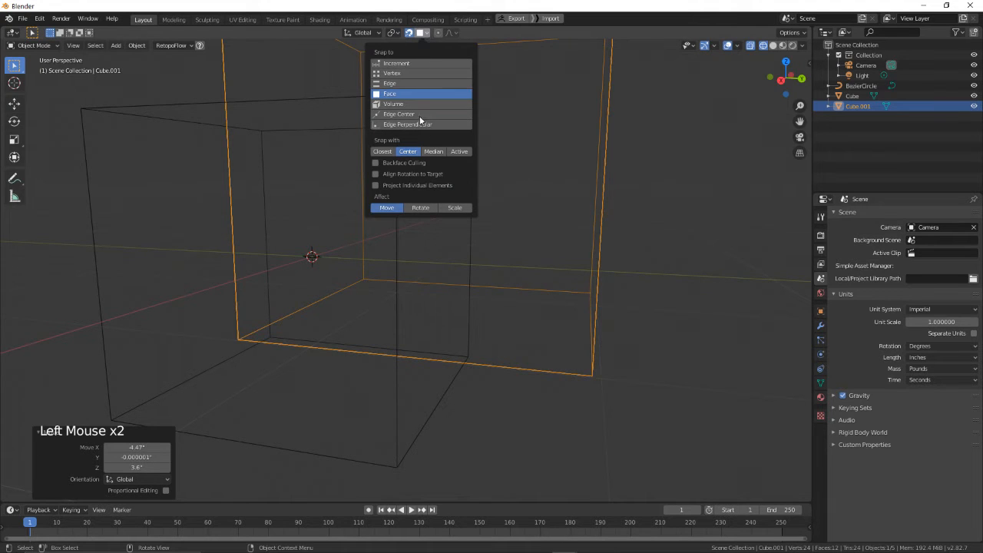
key(g)
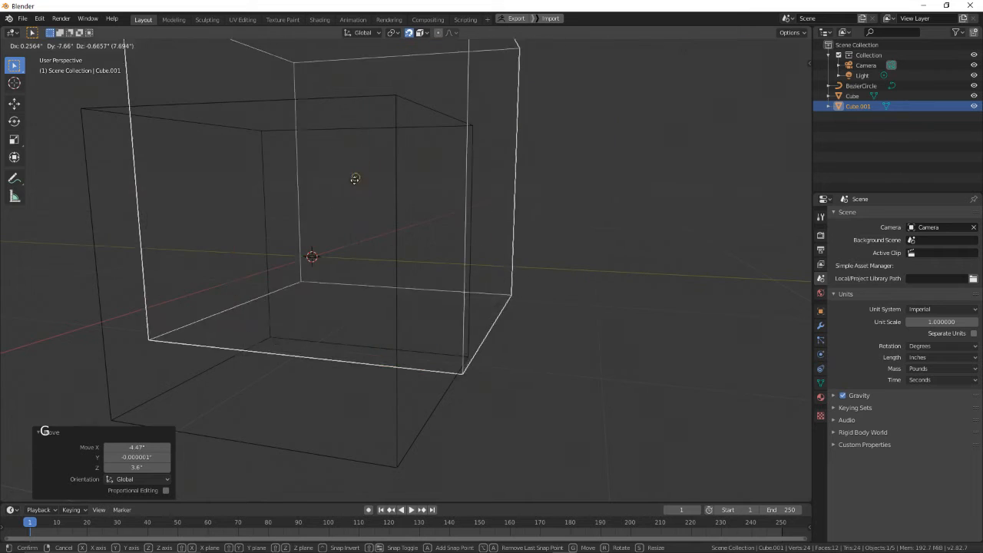
click(363, 219)
- Return to solid shading and move the duplicate cube with volume snapping, -2.02" in X, -4.9" in Y and -3.3" in Z
middle_drag(427, 215, 391, 212)
key(z)
middle_drag(543, 211, 506, 211)
key(g)
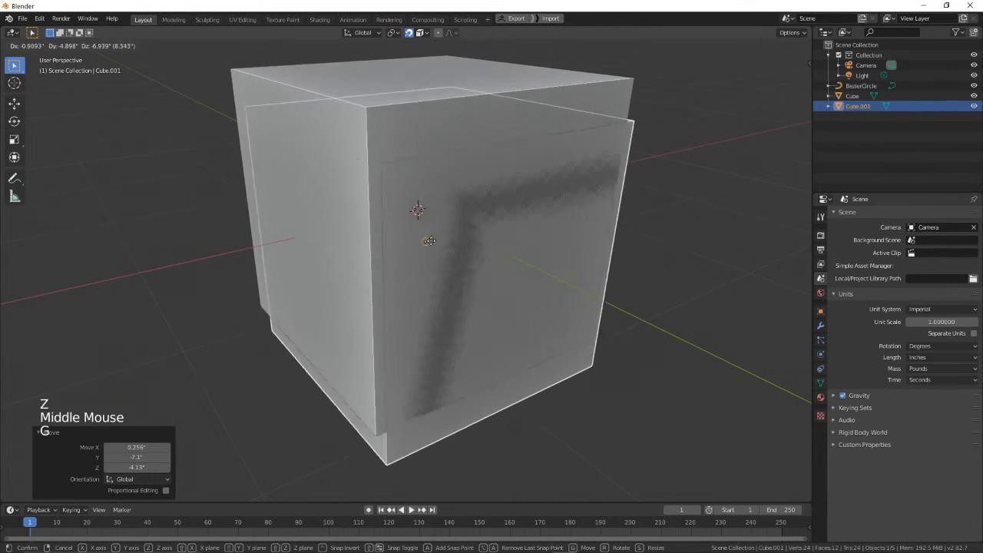
click(445, 201)
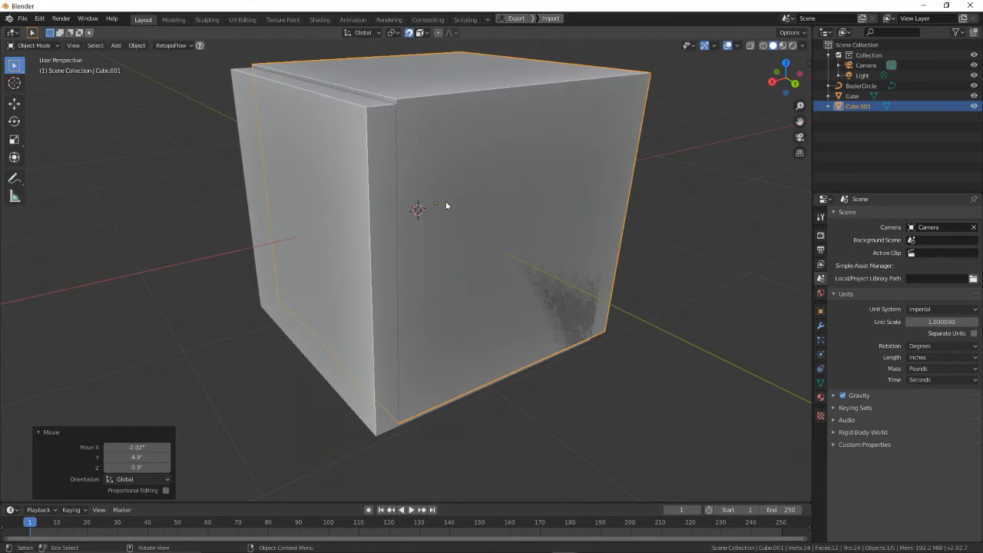
- Scale the duplicate cube uniformly to about 0.421 and switch the viewport to wireframe
mouse_move(445, 201)
middle_down()
mouse_move(576, 175)
mouse_move(450, 181)
mouse_move(620, 178)
middle_up()
key(s)
click(519, 179)
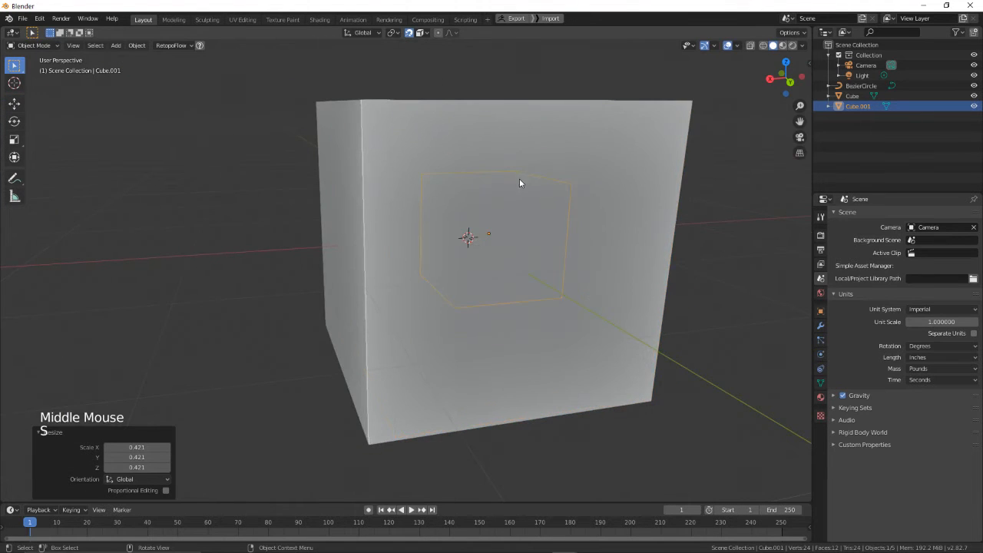
key(z)
middle_drag(410, 200, 476, 196)
- Delete the scaled-down duplicate cube
key(x)
scroll(566, 206, down, 3)
middle_drag(566, 206, 559, 209)
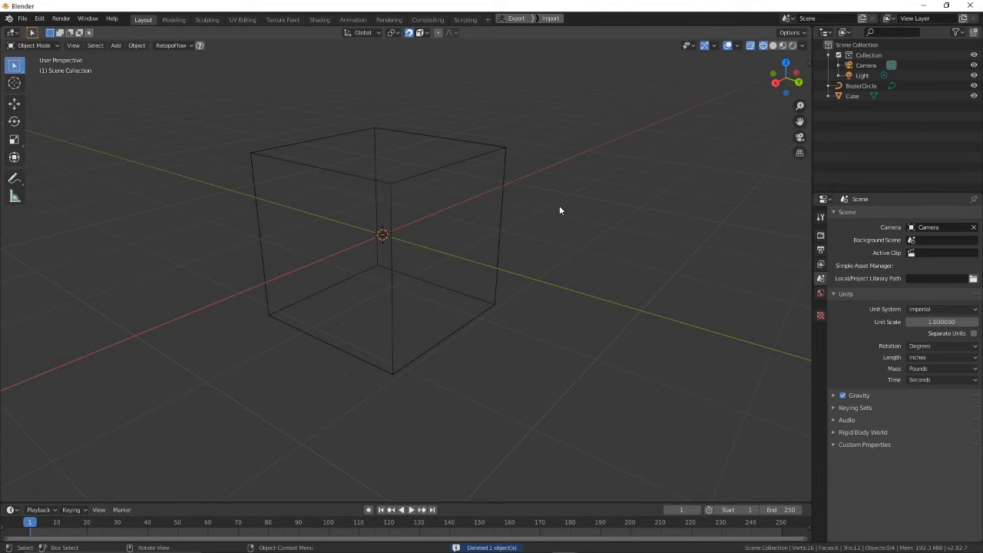
middle_drag(559, 210, 451, 323)
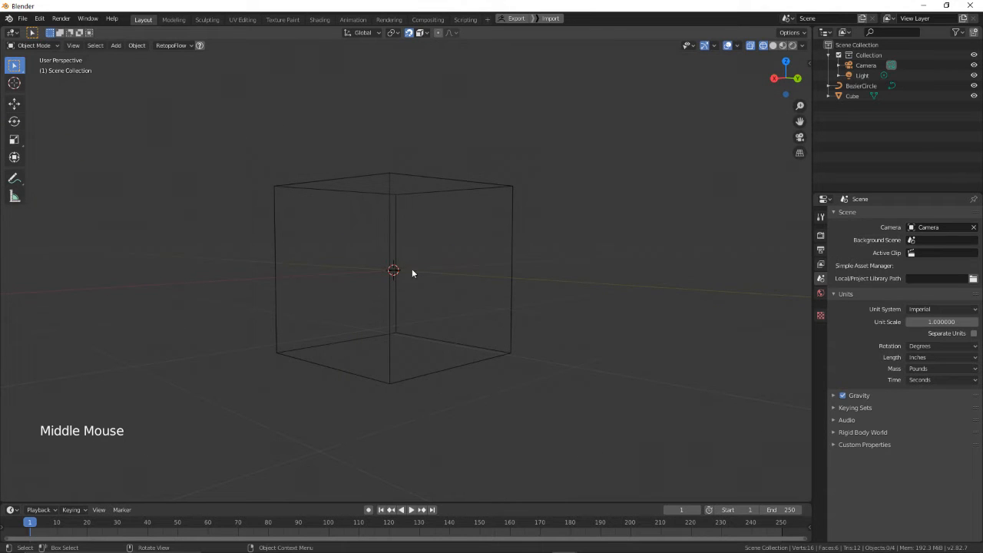
middle_drag(412, 273, 386, 216)
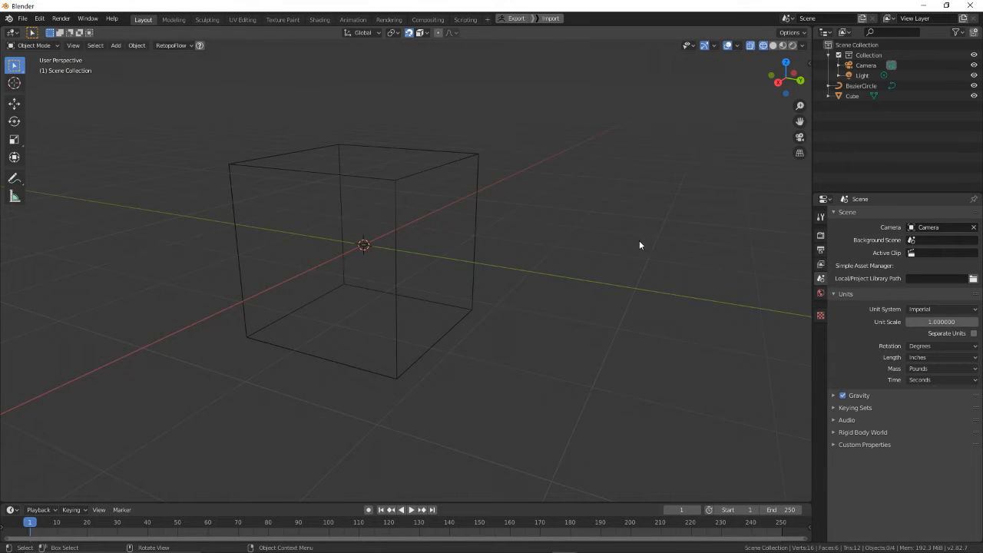
scroll(639, 245, down, 2)
middle_drag(630, 247, 500, 249)
scroll(500, 250, up, 4)
scroll(232, 202, down, 3)
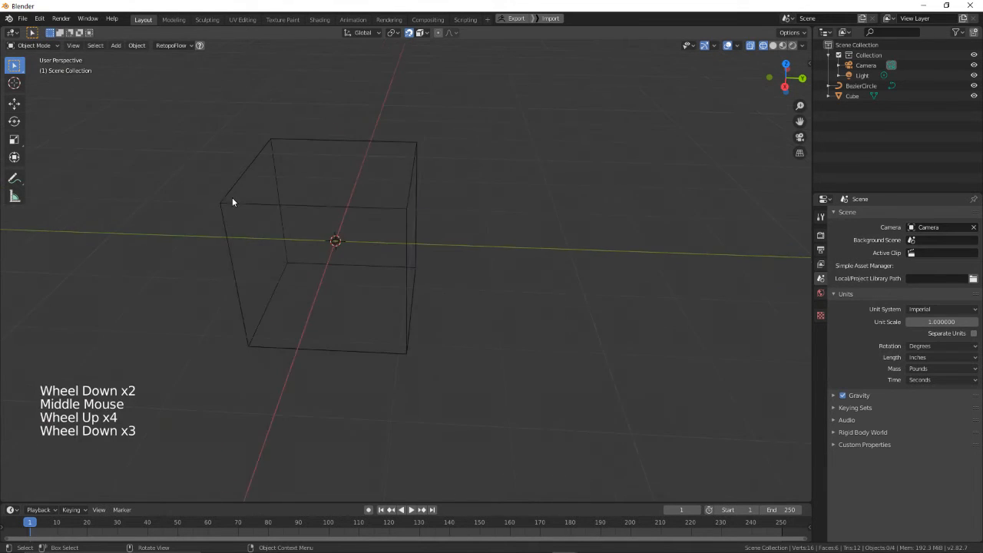
middle_drag(288, 198, 394, 278)
scroll(329, 230, up, 2)
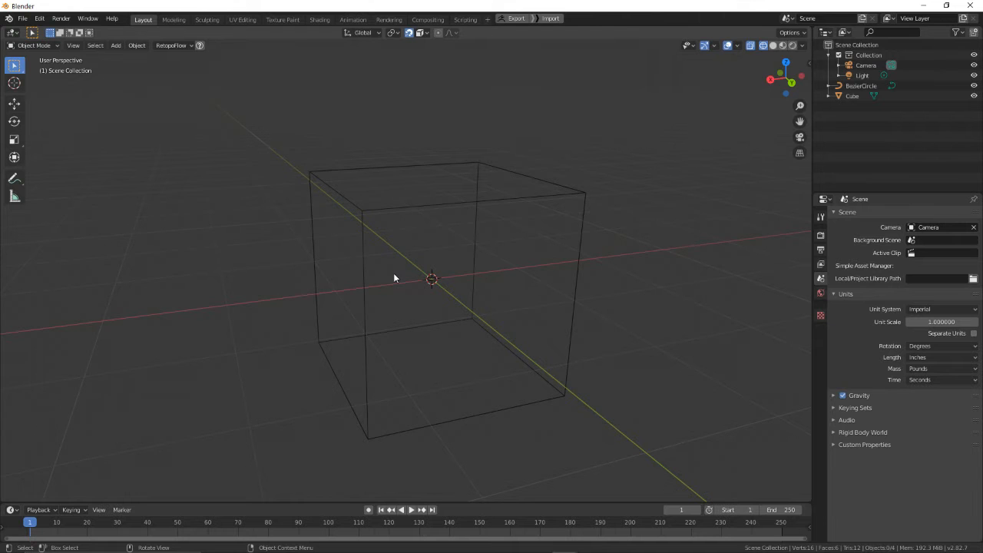
middle_drag(419, 200, 411, 62)
click(392, 33)
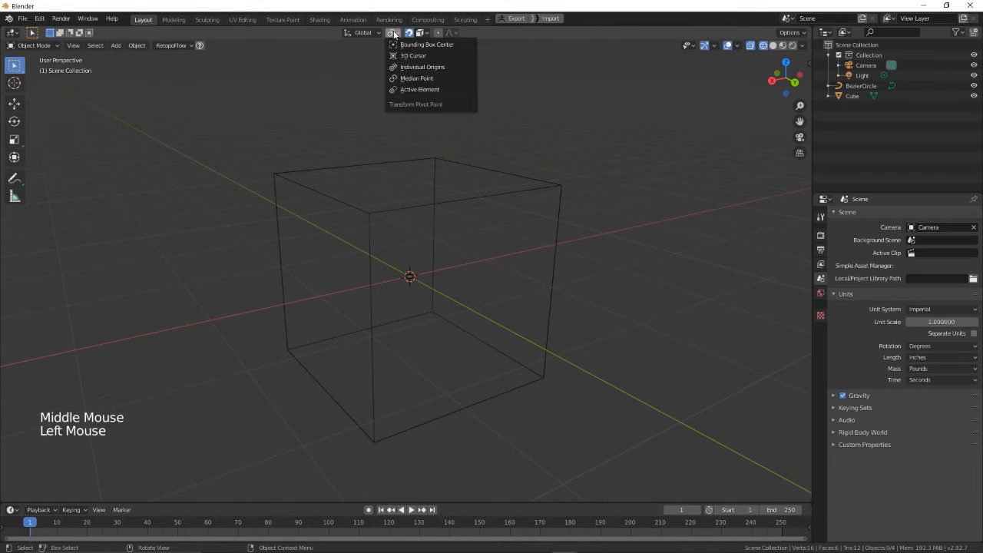
scroll(434, 177, down, 1)
key(Tab)
- Select the cube and duplicate it three times, placing one copy beside it and two copies above
middle_drag(440, 231, 425, 215)
click(426, 215)
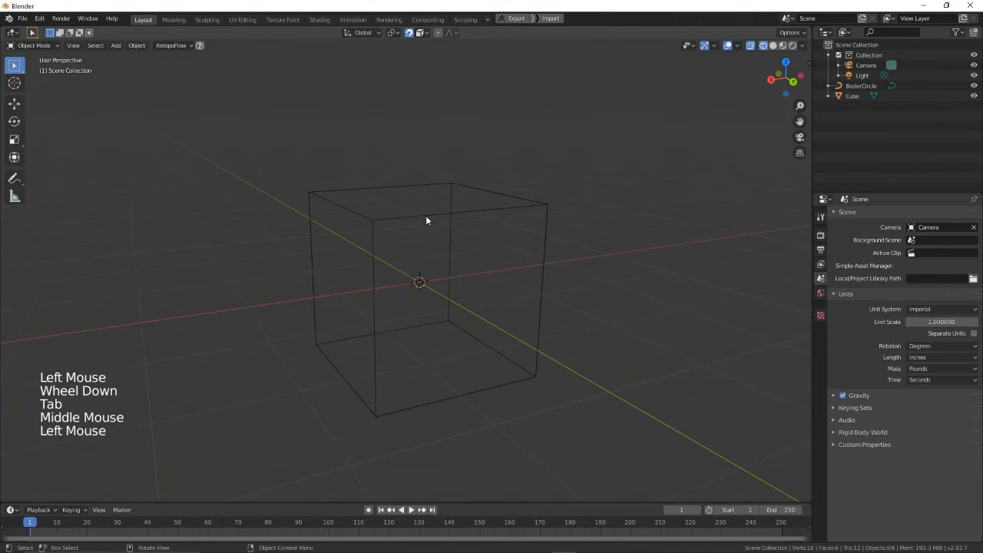
scroll(503, 250, down, 1)
shift+middle_drag(502, 250, 391, 222)
key(shift+d)
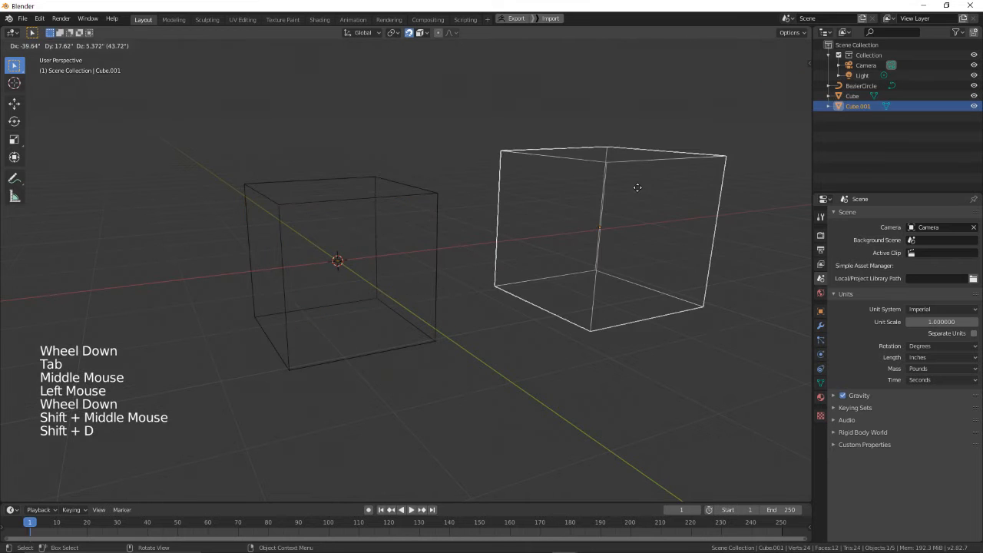
click(586, 207)
key(shift+d)
click(375, 440)
key(shift+d)
click(636, 372)
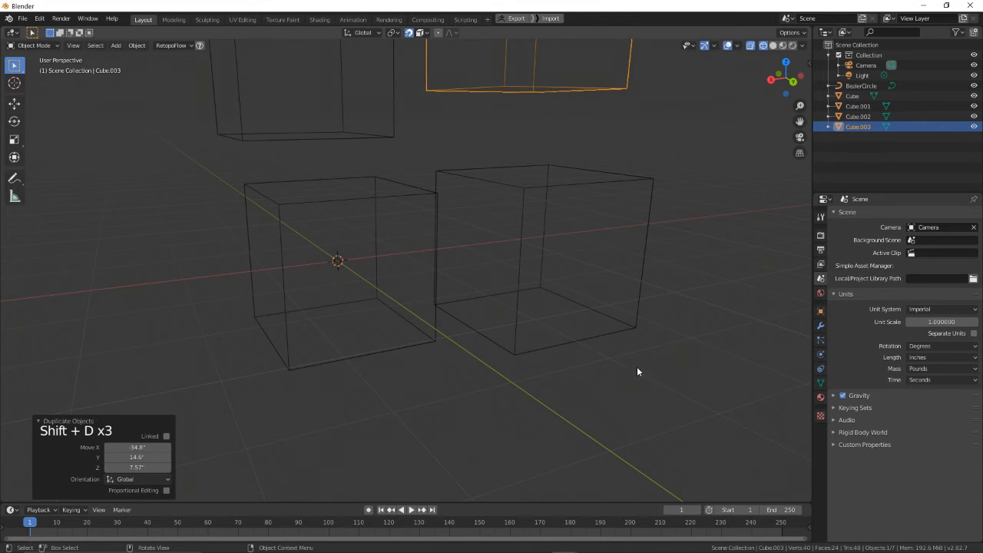
- Switch the viewport to solid shading and select all four cubes, ending with the upper cube nearest the lone pair's side as active
key(z)
scroll(469, 247, down, 4)
middle_drag(469, 247, 478, 251)
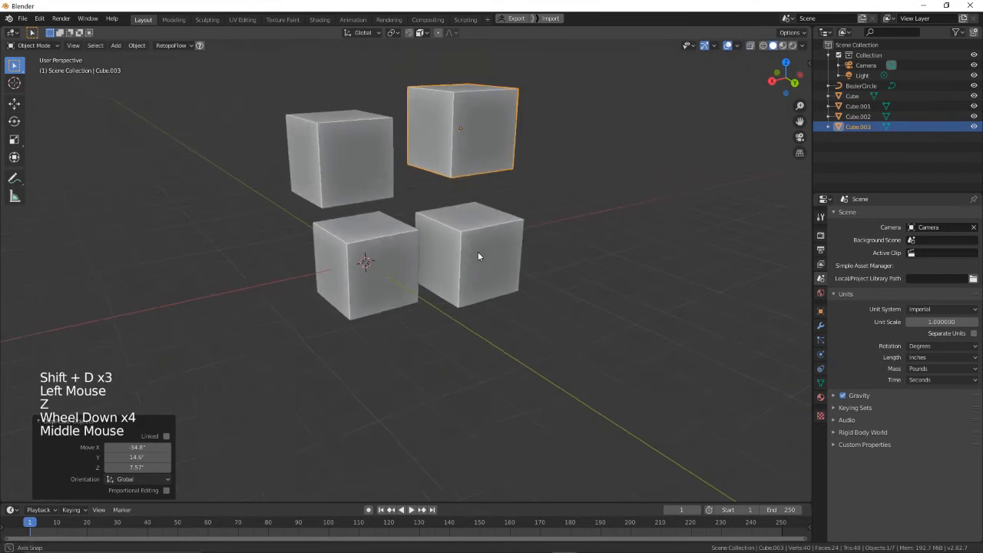
click(478, 251)
shift+click(391, 230)
shift+click(359, 168)
shift+click(463, 146)
- Try rotating the four selected cubes freely about their shared median point
key(r)
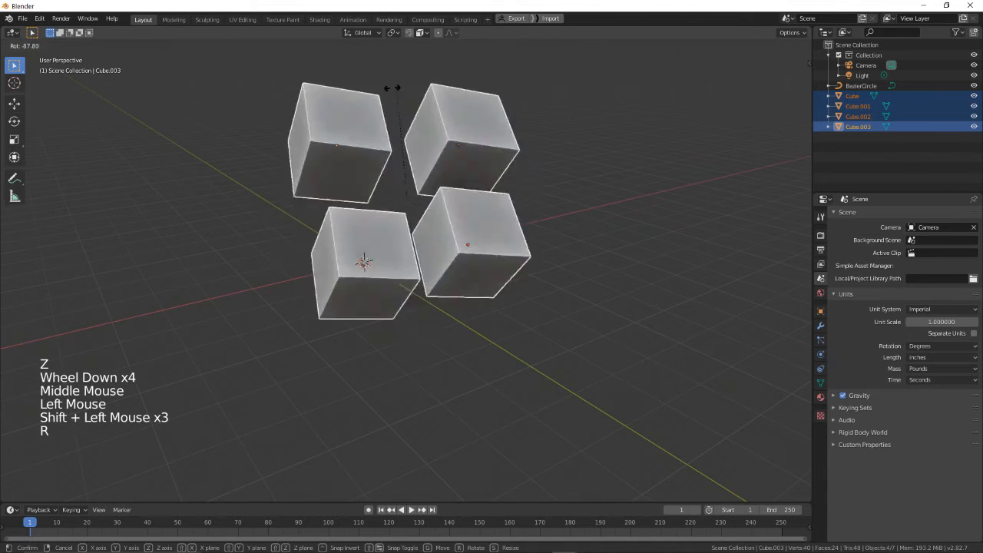
right_click(475, 238)
middle_drag(391, 228, 395, 238)
scroll(394, 238, up, 1)
shift+middle_drag(394, 238, 451, 241)
key(r)
right_click(417, 297)
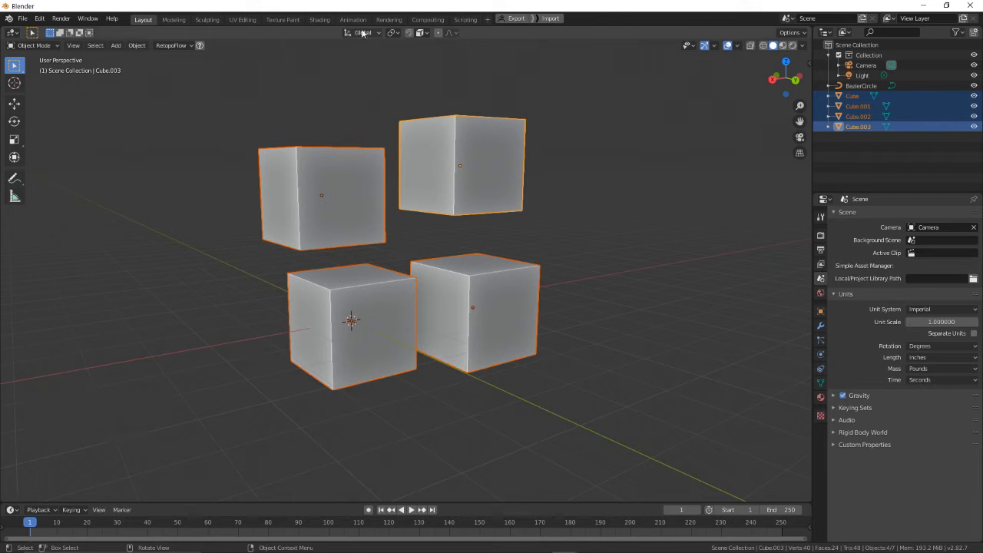
- Set the transform pivot point to Active Element and try rotating the four cubes about the active cube
click(393, 34)
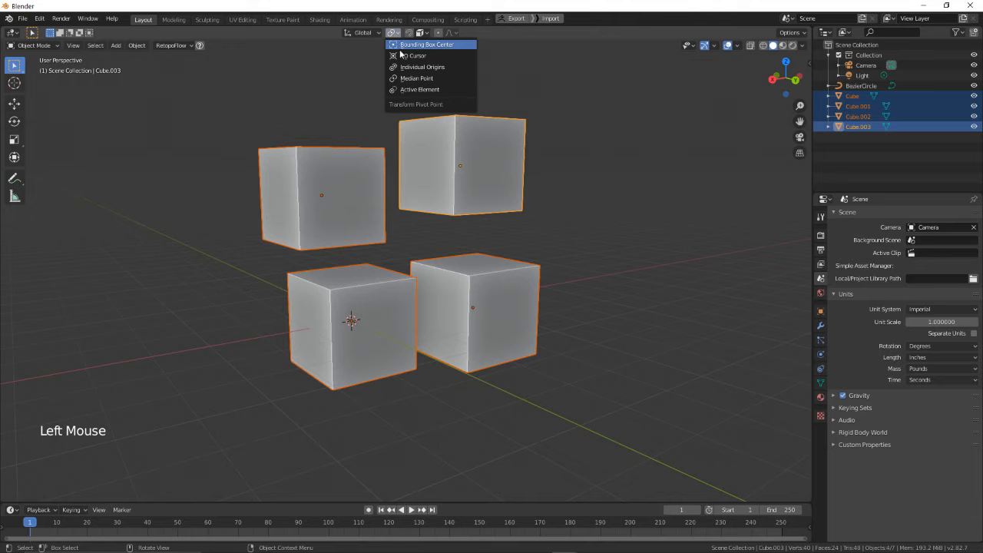
click(412, 90)
key(r)
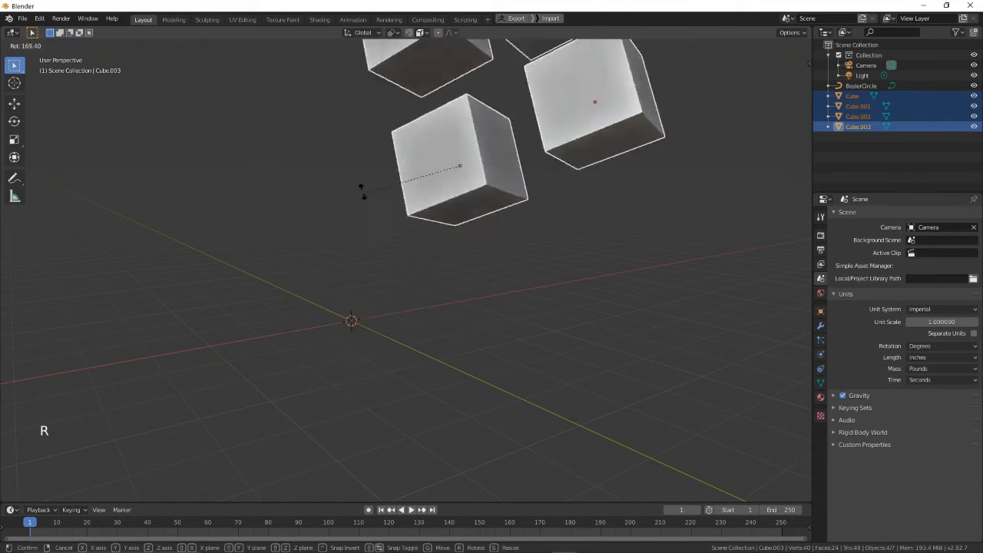
right_click(544, 171)
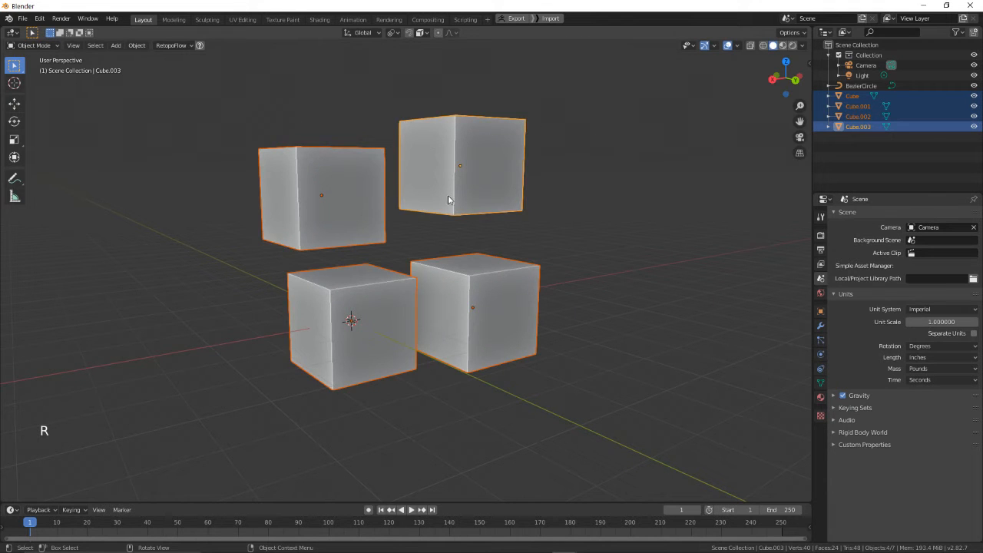
- Make each cube active in turn, ending with Cube.003, and try rotating all four about that active cube
shift+click(335, 162)
shift+click(336, 162)
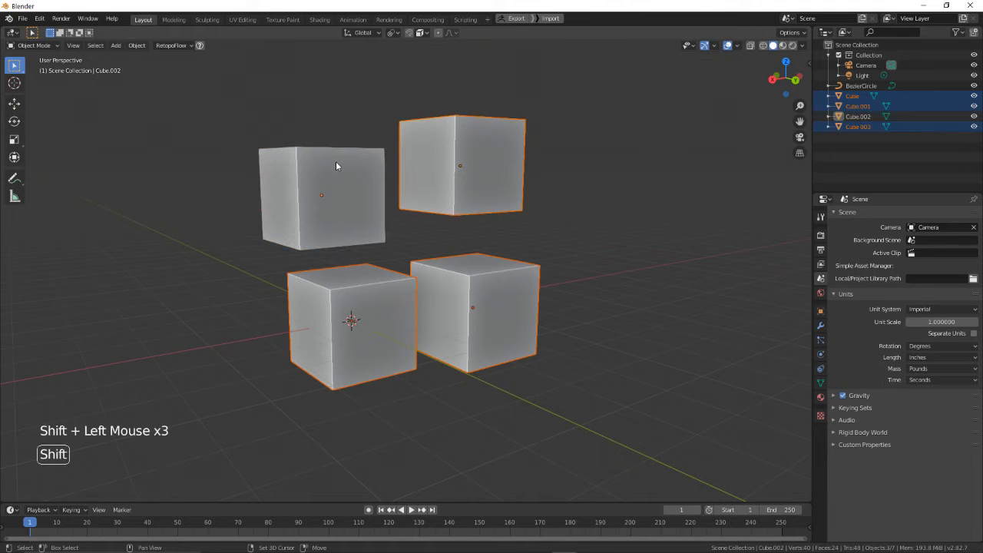
shift+click(336, 162)
shift+click(510, 298)
shift+click(373, 325)
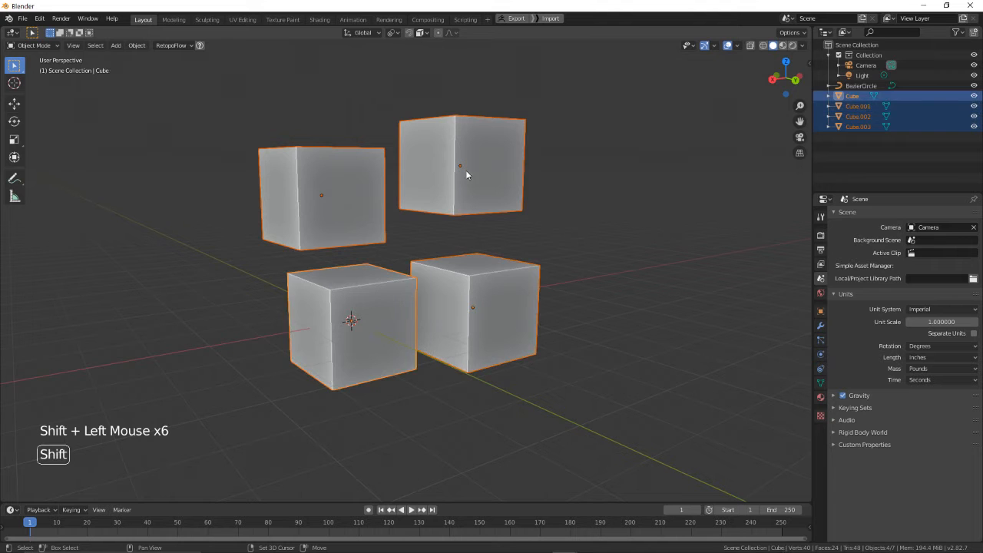
shift+click(466, 170)
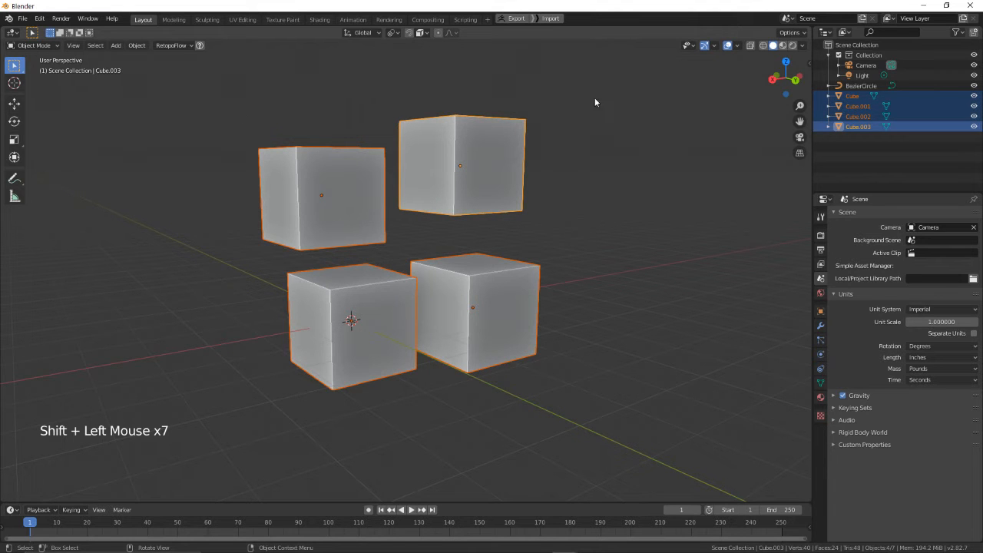
key(r)
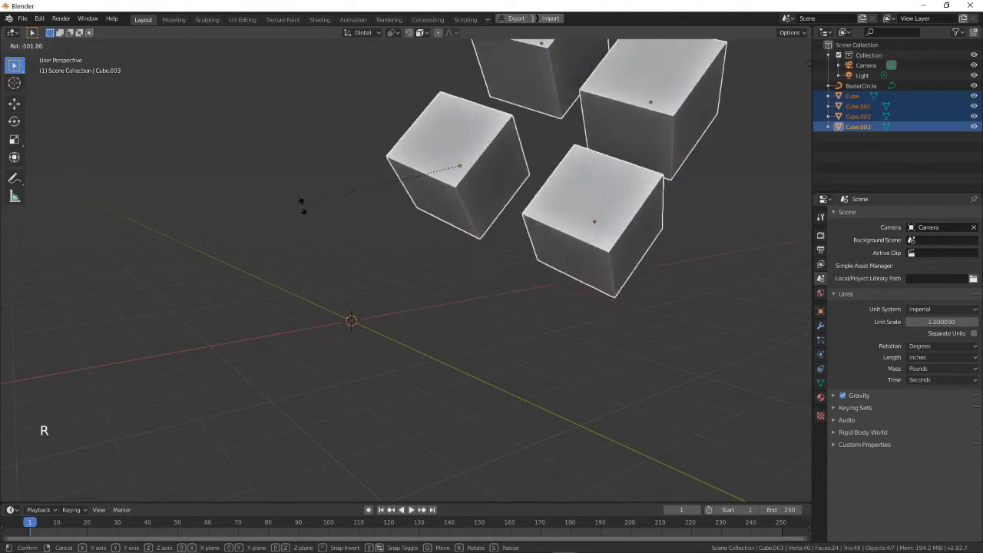
right_click(568, 153)
- Set the transform pivot point to Individual Origins and try rotating each selected cube about its own origin
click(391, 33)
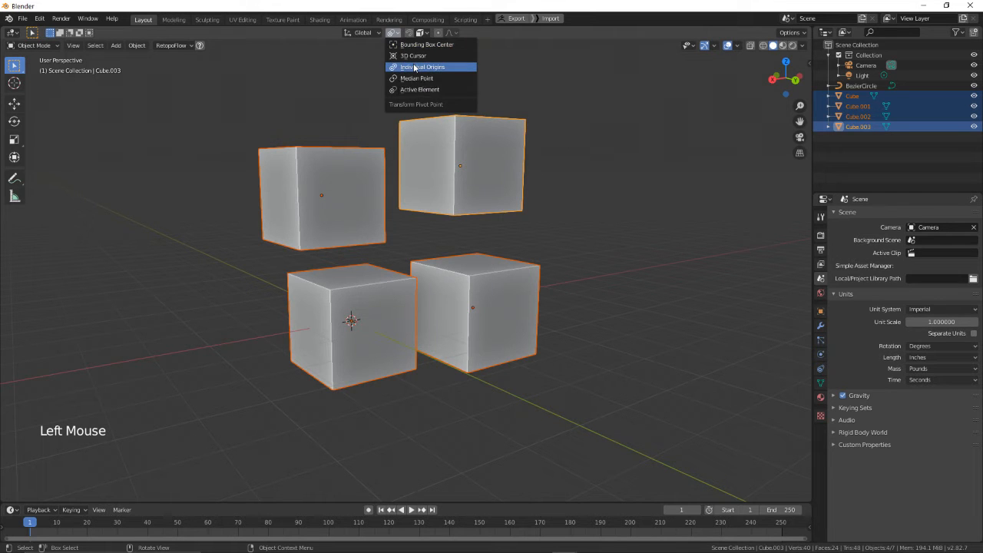
click(414, 67)
key(r)
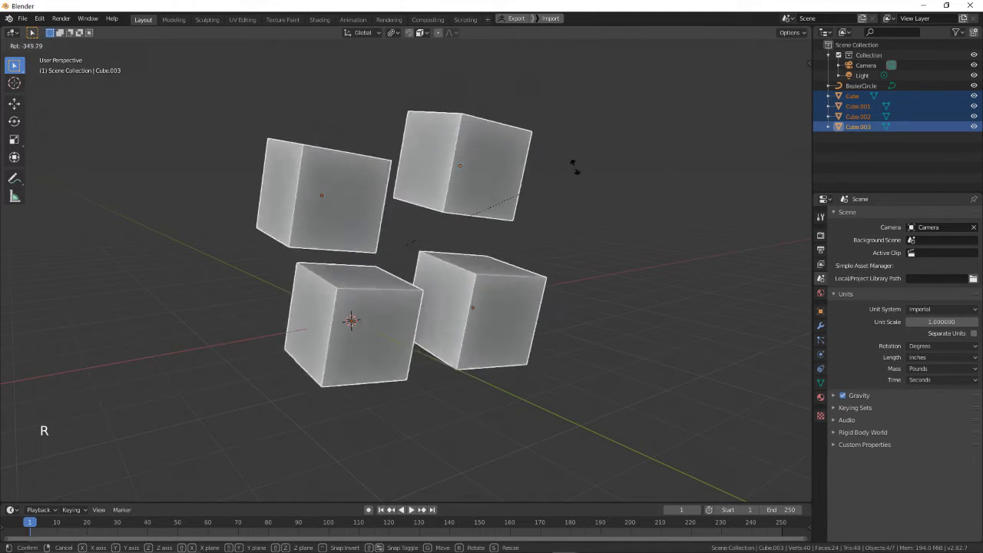
right_click(438, 146)
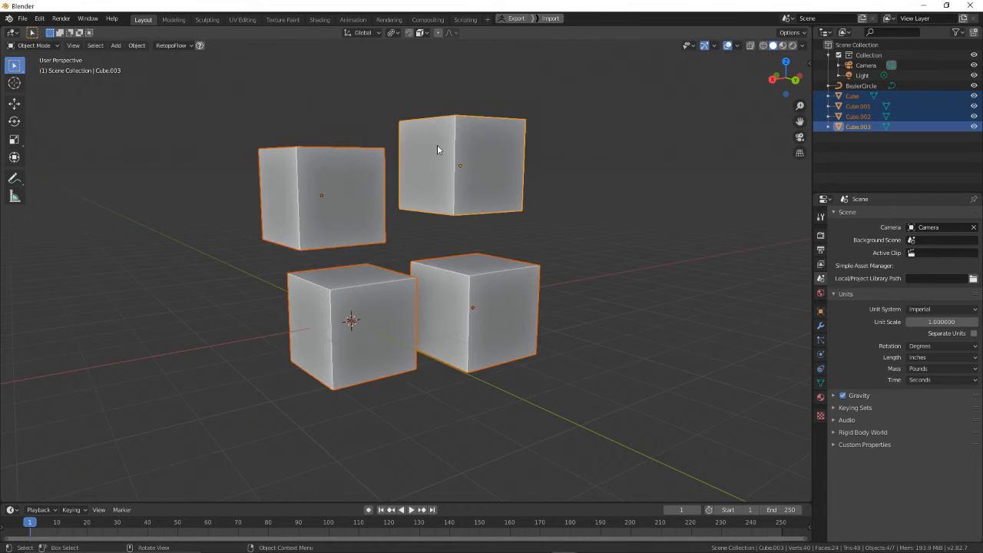
- Set the transform pivot point to Bounding Box Center and try rotating the four cubes from several view angles
click(395, 34)
click(410, 49)
key(r)
right_click(402, 204)
middle_drag(404, 207, 510, 262)
key(r)
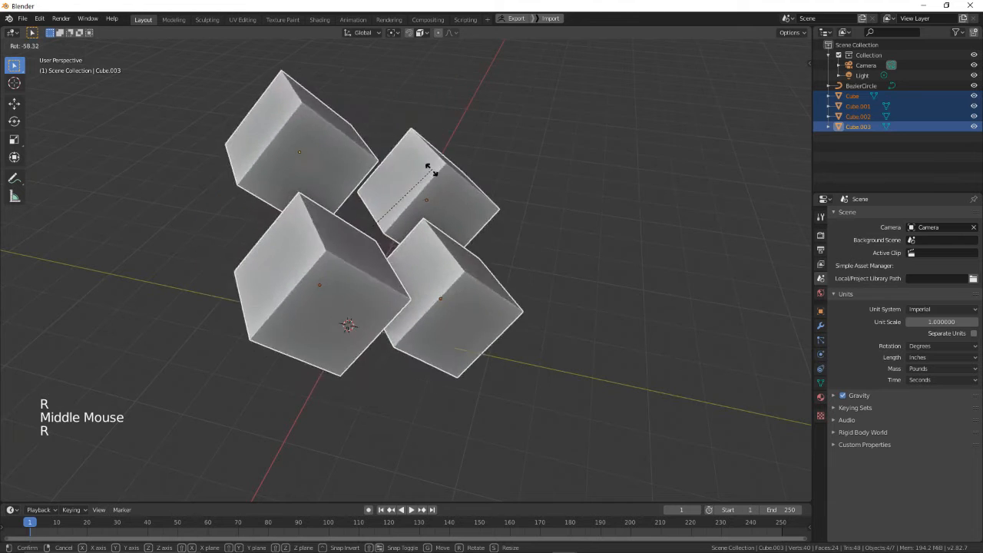
right_click(445, 188)
middle_drag(461, 223, 494, 254)
key(r)
right_click(458, 181)
middle_drag(457, 181, 395, 189)
- Select Cube.002 alone and move it well away from the other three cubes, viewed from above
click(356, 314)
scroll(384, 311, down, 3)
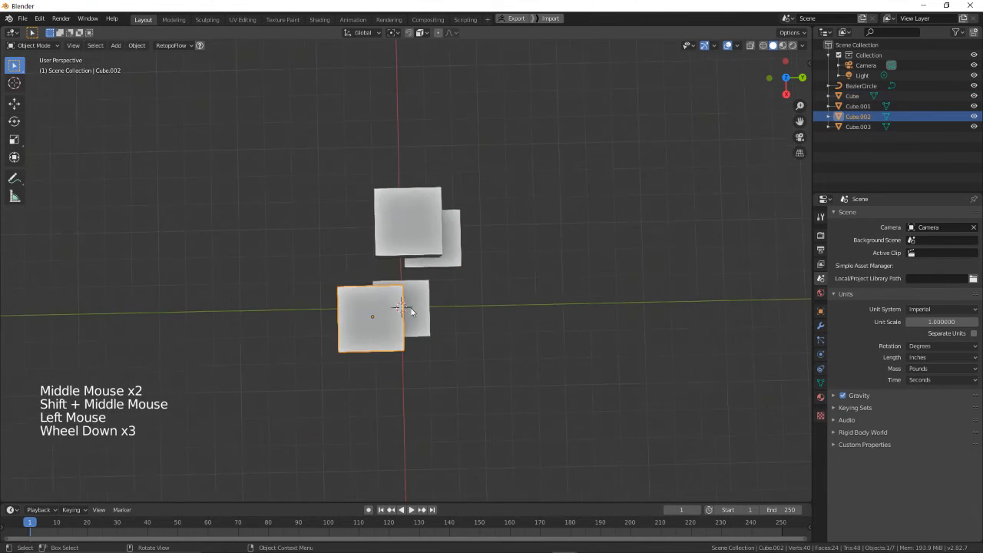
shift+middle_drag(408, 309, 450, 222)
key(g)
click(250, 324)
- Select all four cubes again, with the moved-away Cube.002 as the active one
click(441, 227)
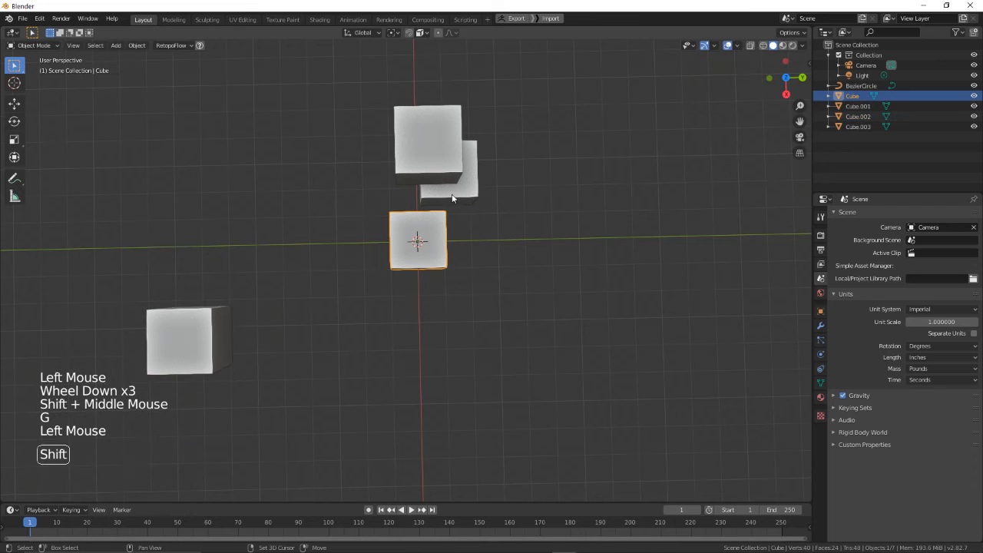
shift+click(455, 190)
shift+click(434, 163)
shift+click(183, 320)
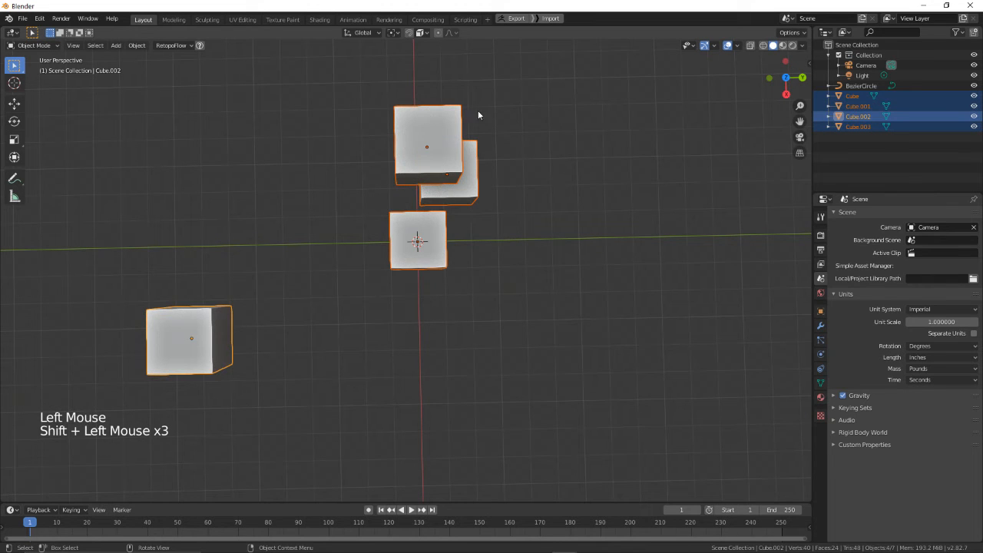
- Try rotating the spread-out cubes about their bounding box center from several viewing angles
key(r)
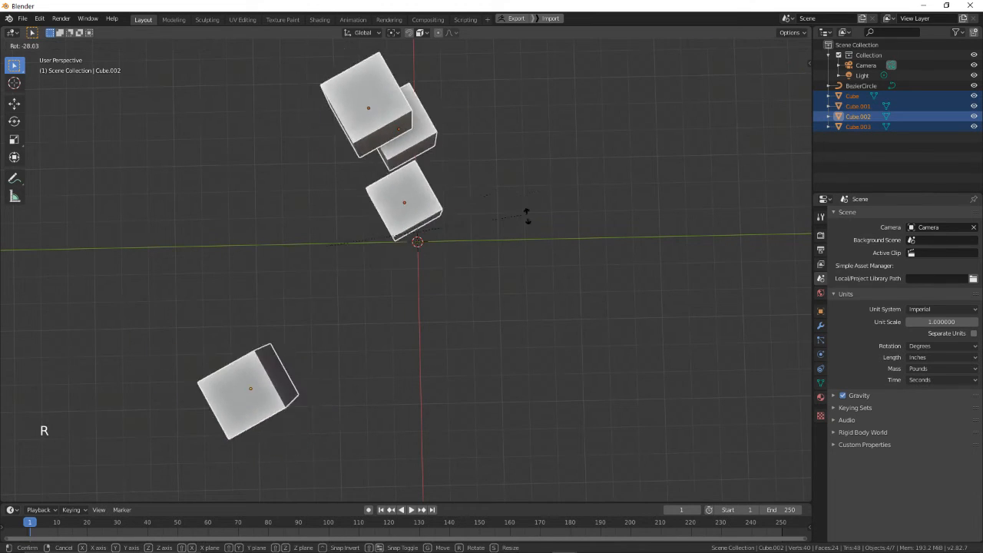
right_click(520, 252)
middle_drag(334, 255, 347, 175)
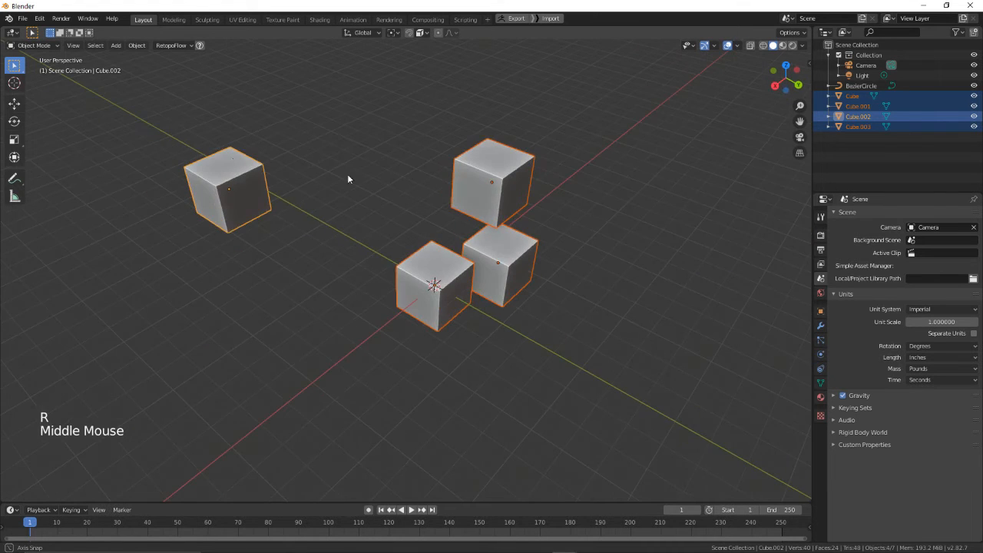
middle_drag(228, 182, 284, 206)
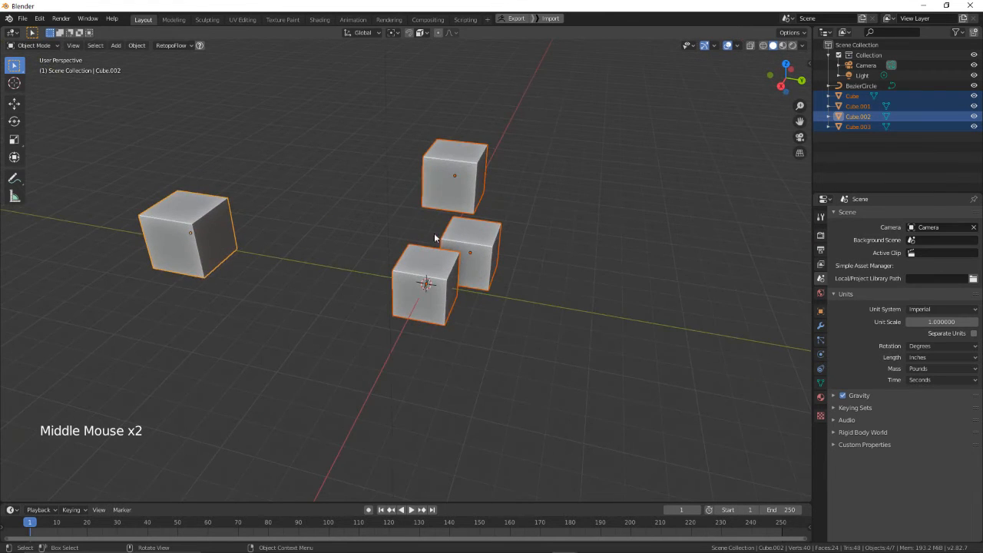
middle_drag(384, 266, 441, 326)
key(r)
right_click(333, 259)
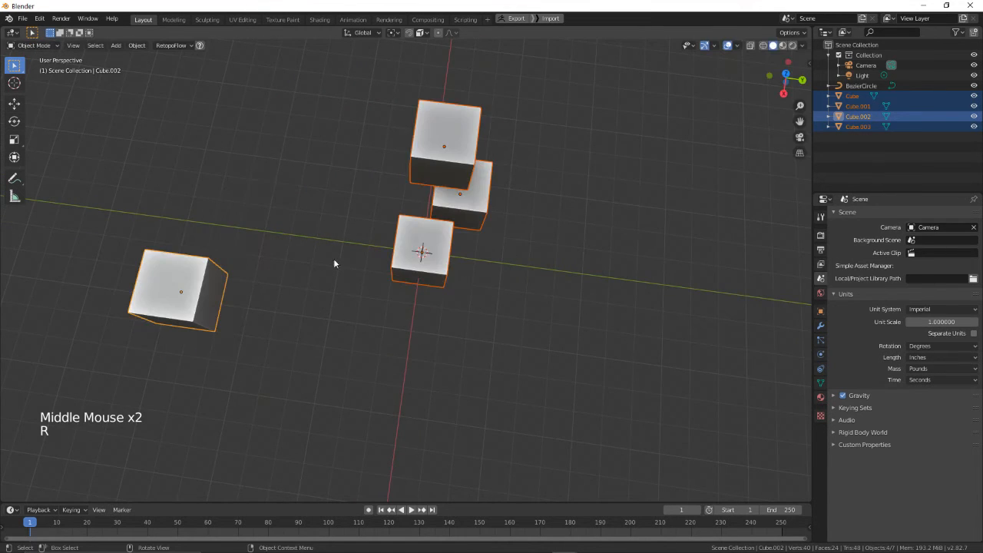
key(r)
middle_drag(345, 234, 477, 321)
right_click(435, 241)
- Move the four selected cubes -85.2" along the global X axis, away from the 3D cursor
key(g)
key(x)
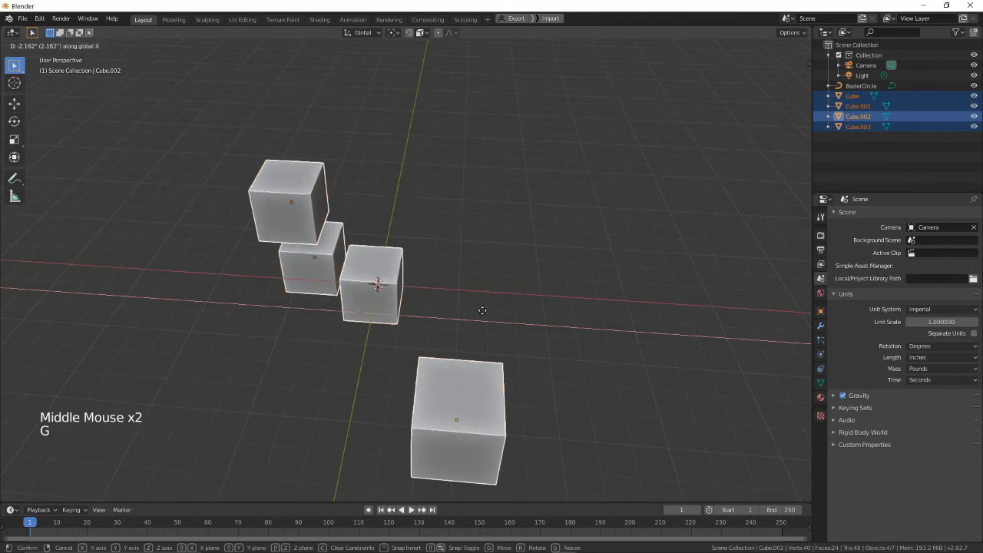
click(276, 284)
- Set the transform pivot point to 3D Cursor and try rotating the four cubes about it
click(393, 35)
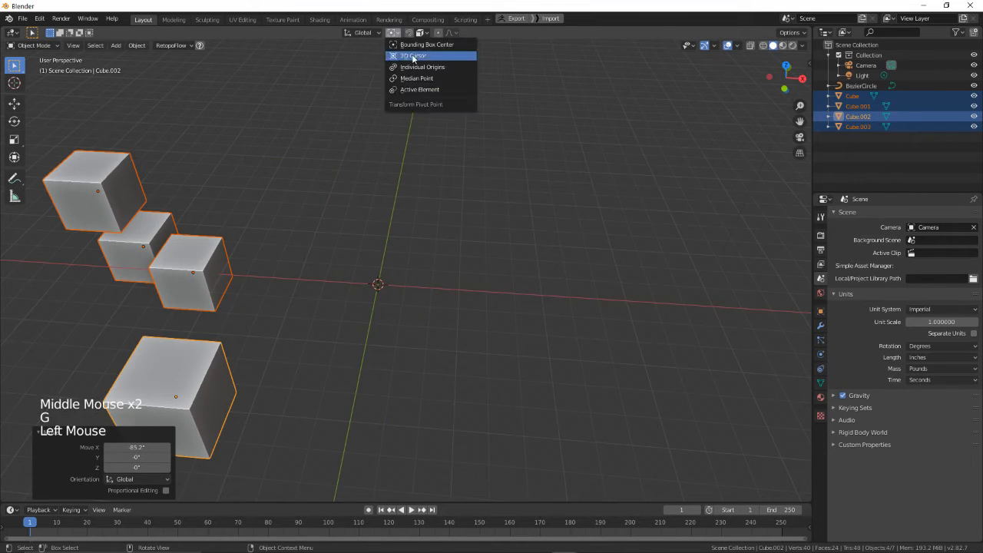
click(415, 56)
key(r)
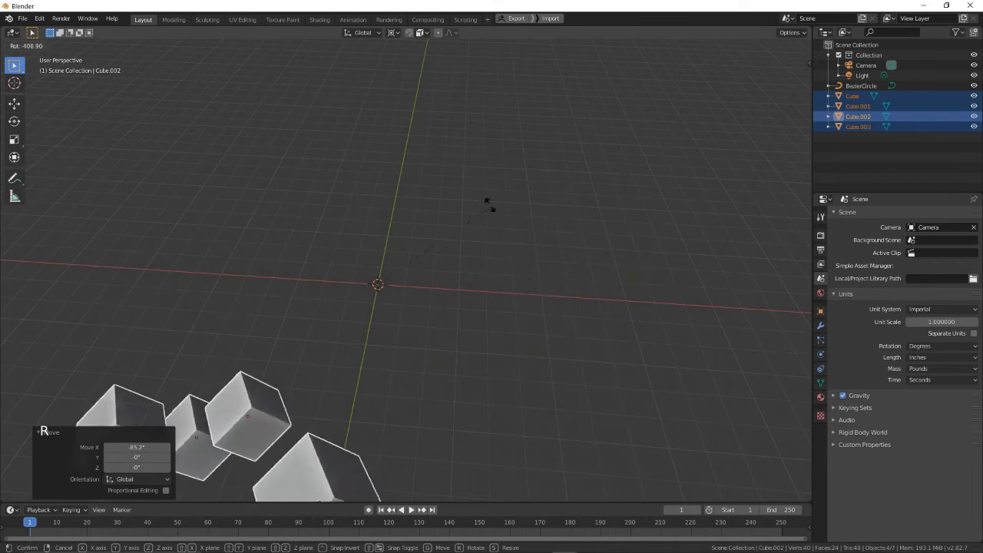
key(Escape)
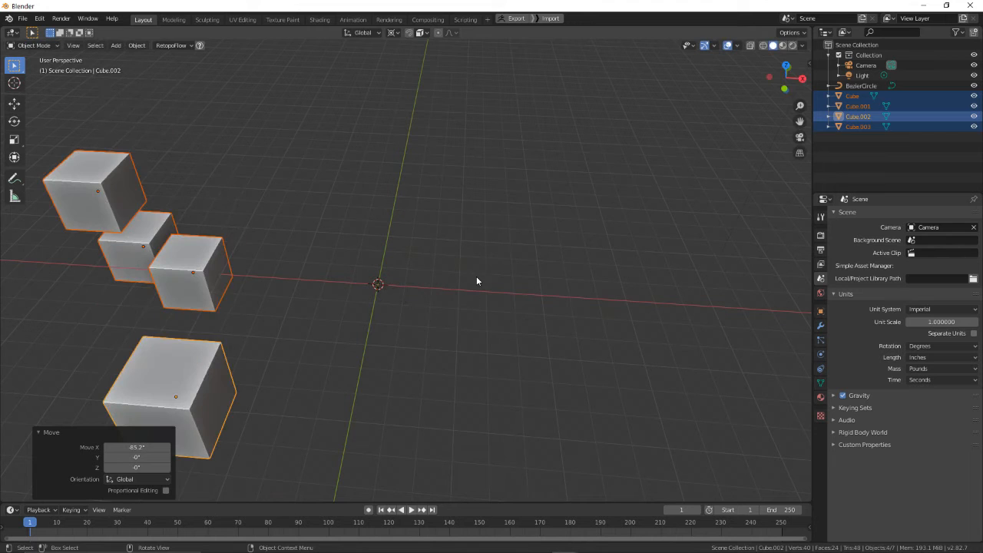
- Move the four selected cubes 66.9" along the global X axis, back toward the 3D cursor
shift+middle_drag(432, 281, 496, 226)
key(g)
key(x)
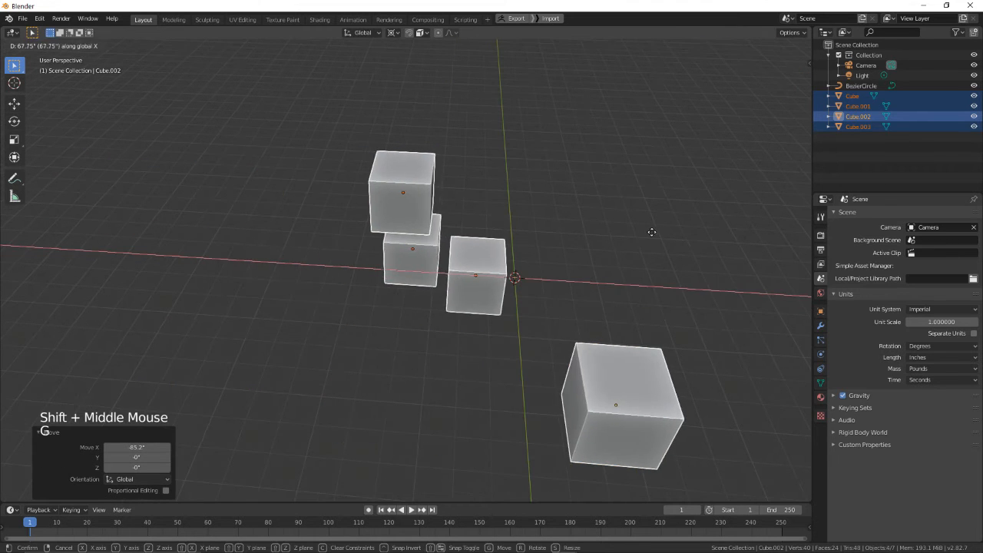
click(652, 231)
middle_drag(652, 231, 469, 201)
click(364, 33)
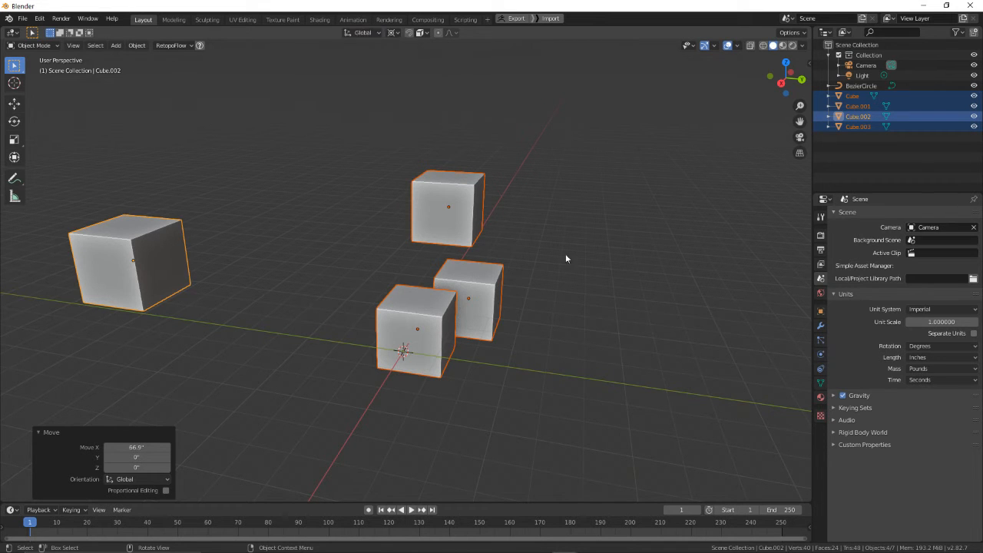
- Select only Cube.003 and rotate it -68.1° in the view plane about the 3D cursor
middle_drag(566, 254, 435, 167)
click(463, 241)
scroll(505, 242, up, 2)
scroll(498, 259, up, 2)
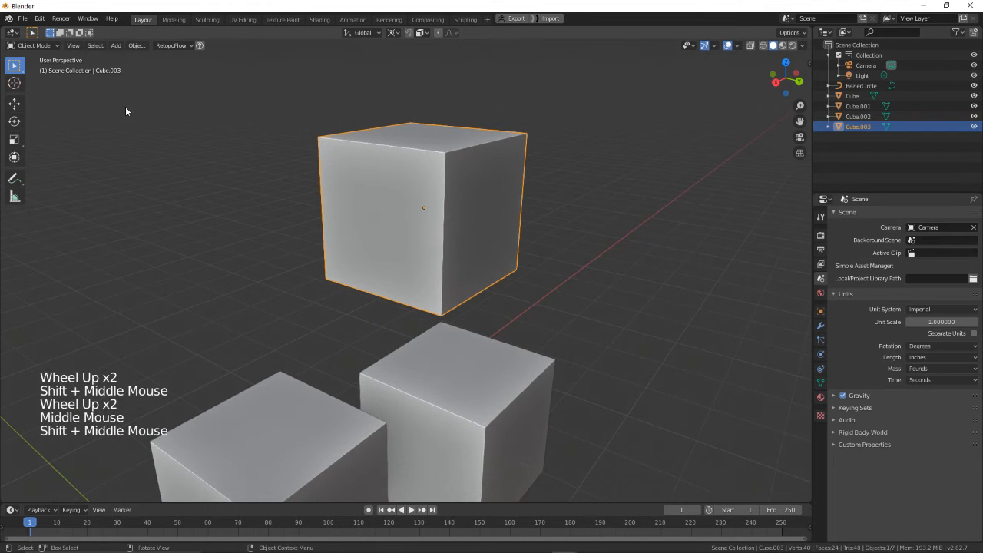
scroll(145, 136, down, 2)
shift+middle_drag(145, 136, 324, 117)
scroll(392, 136, up, 1)
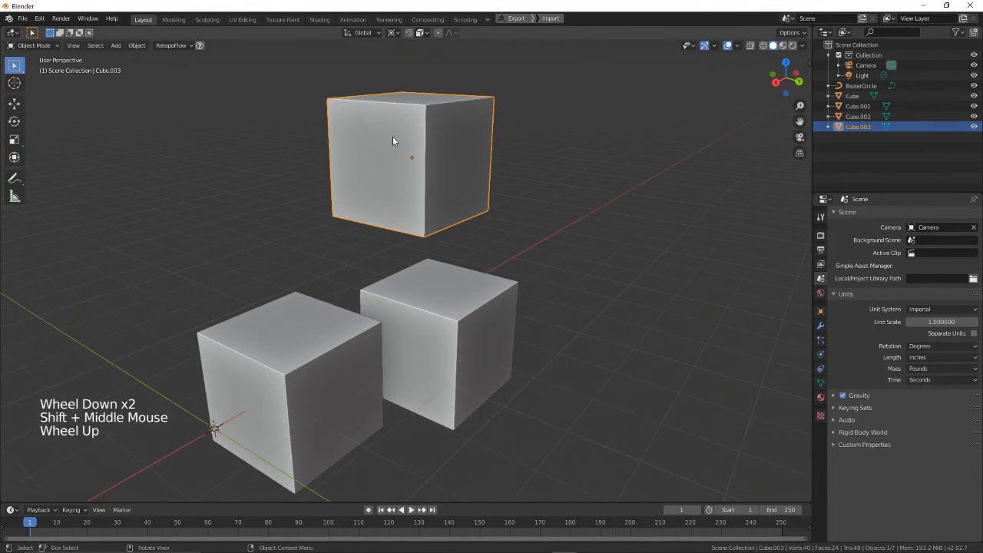
key(r)
right_click(549, 227)
key(r)
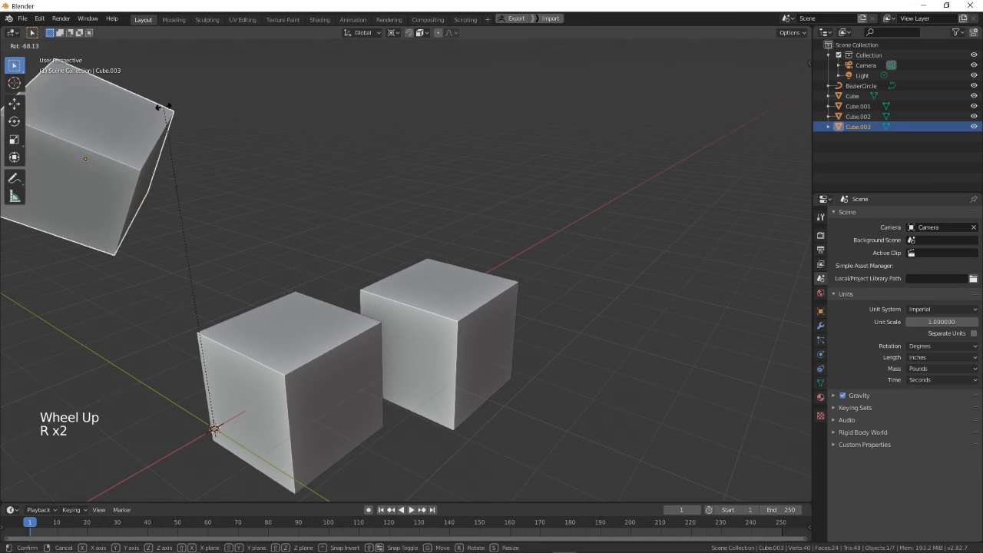
click(162, 106)
- Set the transform pivot point back to Median Point
scroll(184, 158, down, 3)
scroll(376, 126, up, 1)
shift+middle_drag(204, 167, 400, 49)
click(394, 32)
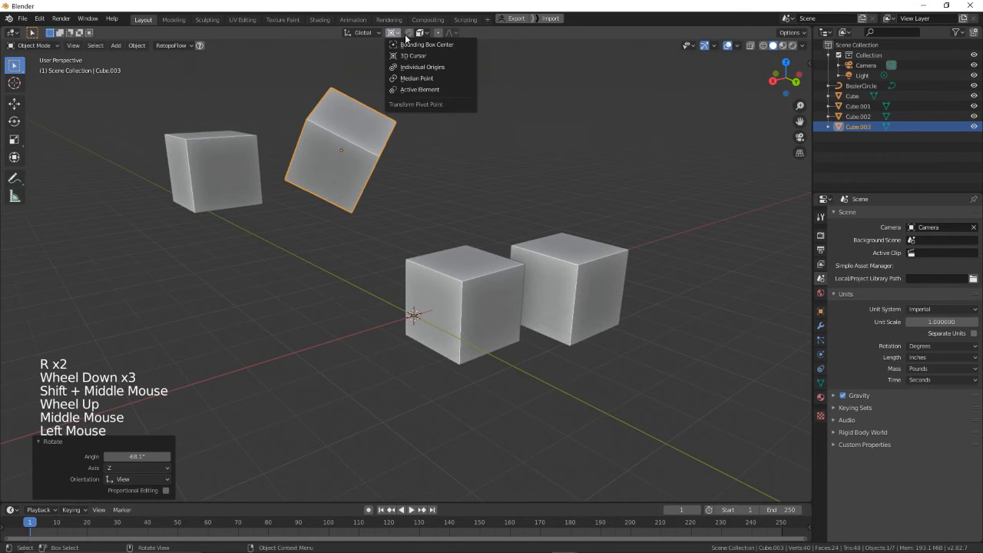
click(417, 81)
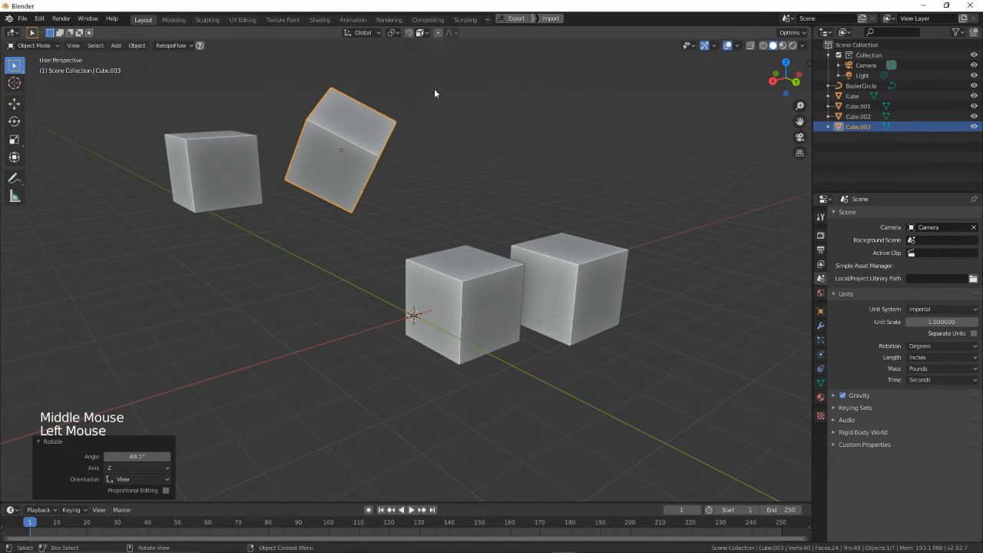
- Try rotating Cube.003 about its own local X axis
shift+middle_drag(381, 139, 416, 190)
scroll(427, 236, up, 3)
scroll(415, 194, down, 4)
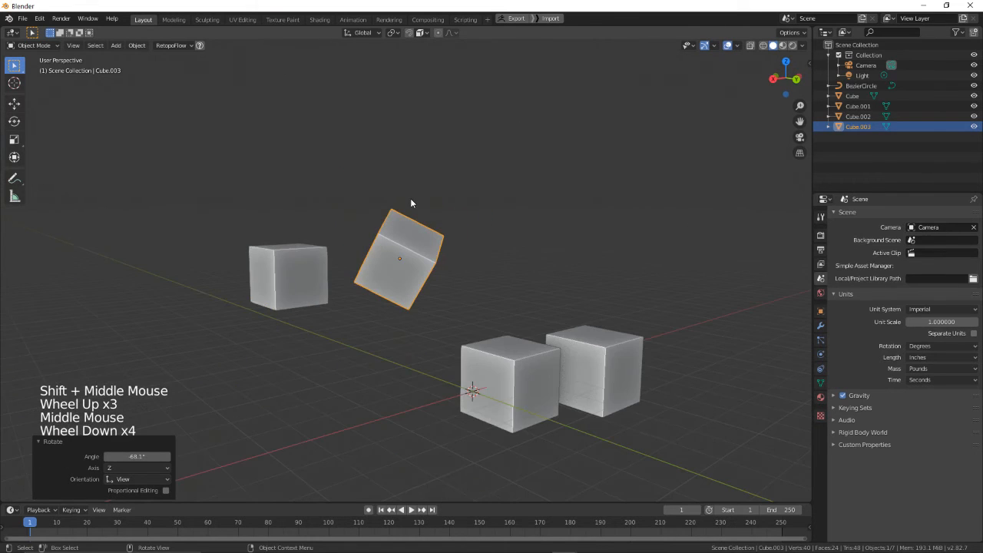
scroll(411, 201, up, 3)
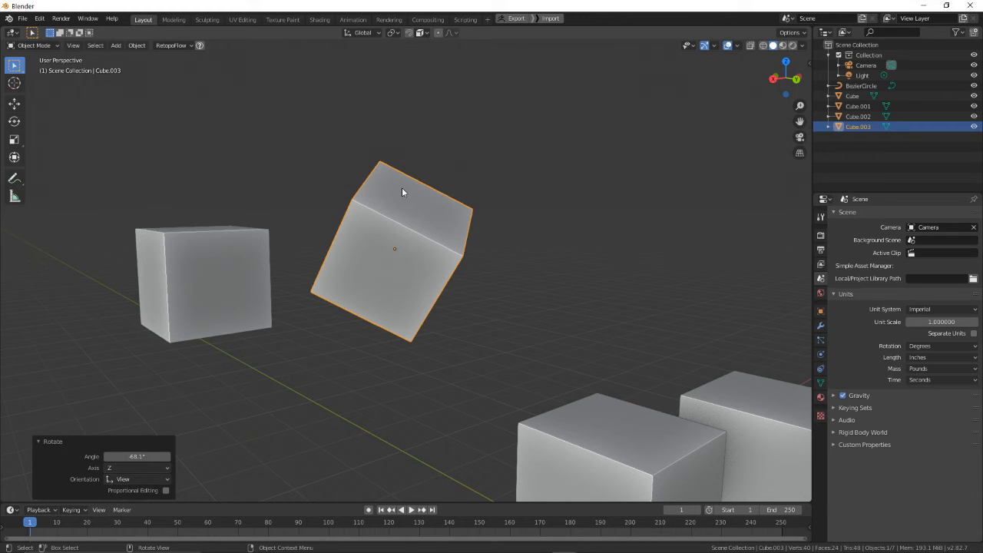
middle_drag(412, 208, 508, 194)
key(r)
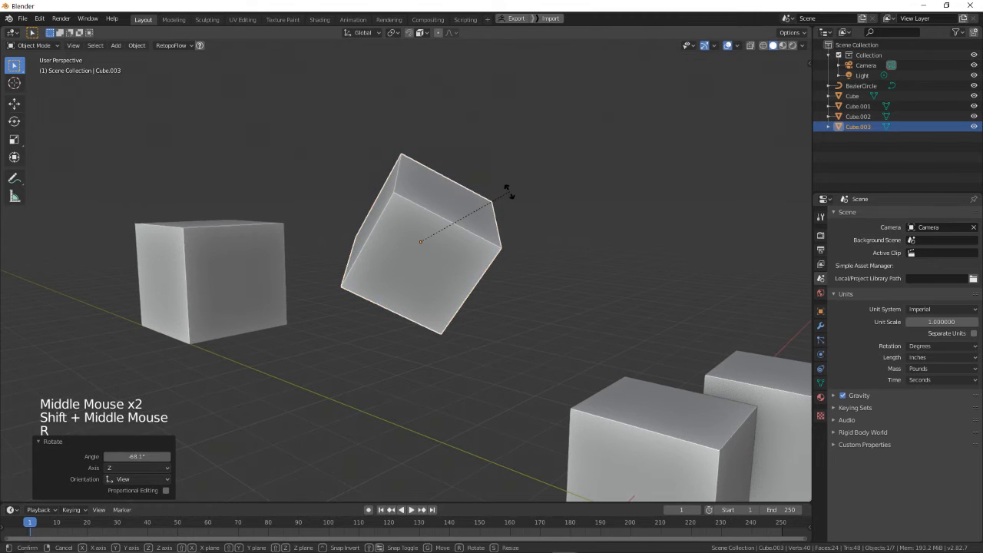
key(x)
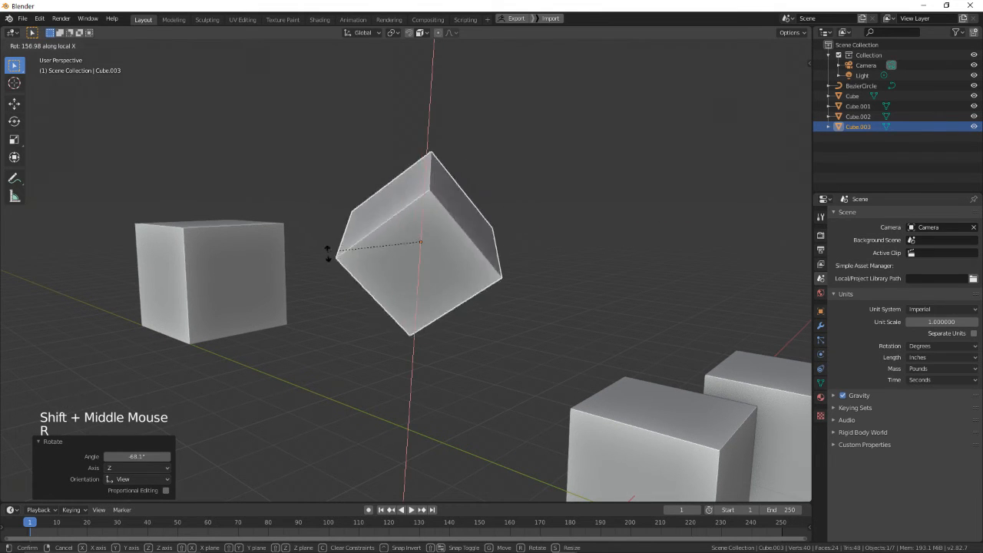
right_click(558, 265)
- Try rotating and moving Cube.003 along the global X axis and along its local X axis
middle_drag(558, 269, 538, 256)
key(r)
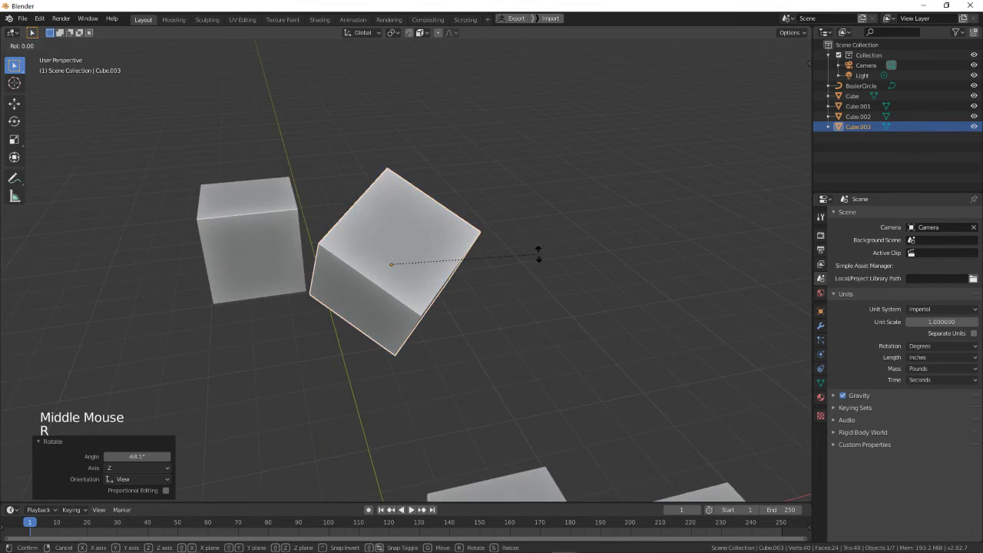
key(x)
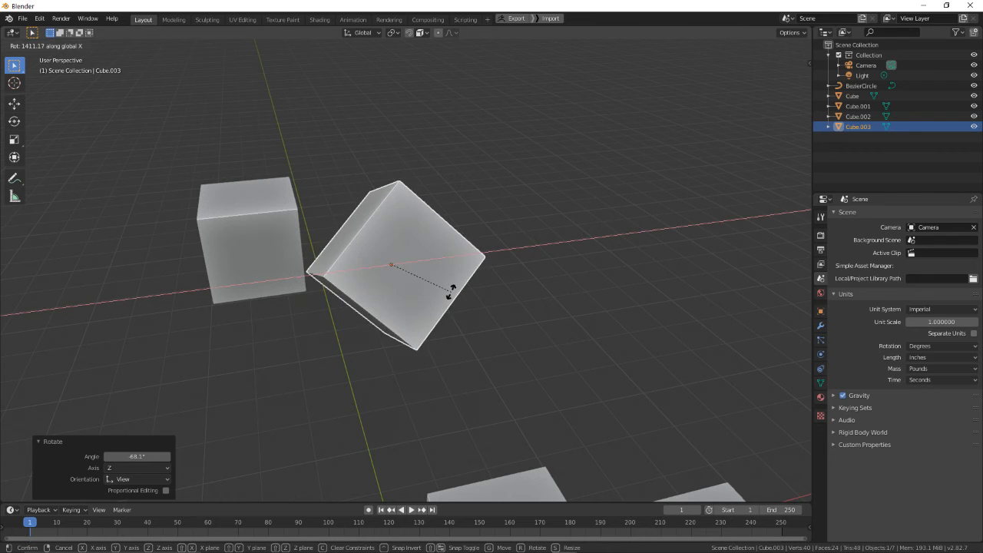
key(x)
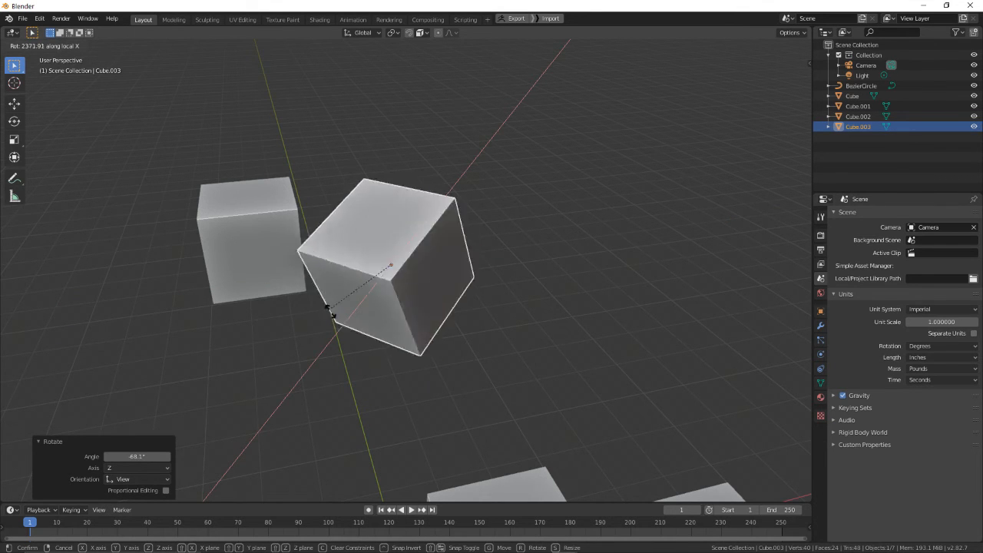
key(g)
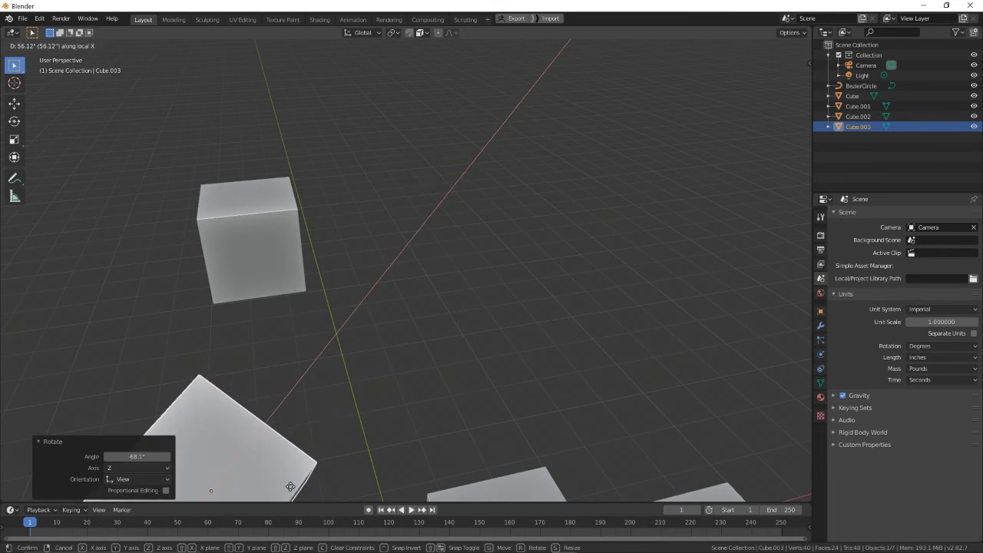
click(505, 251)
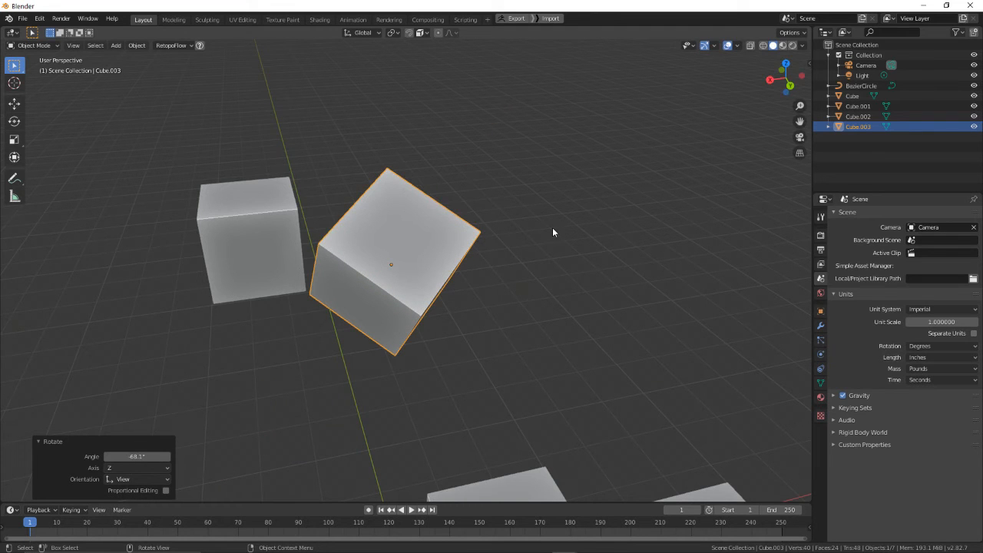
key(g)
key(x)
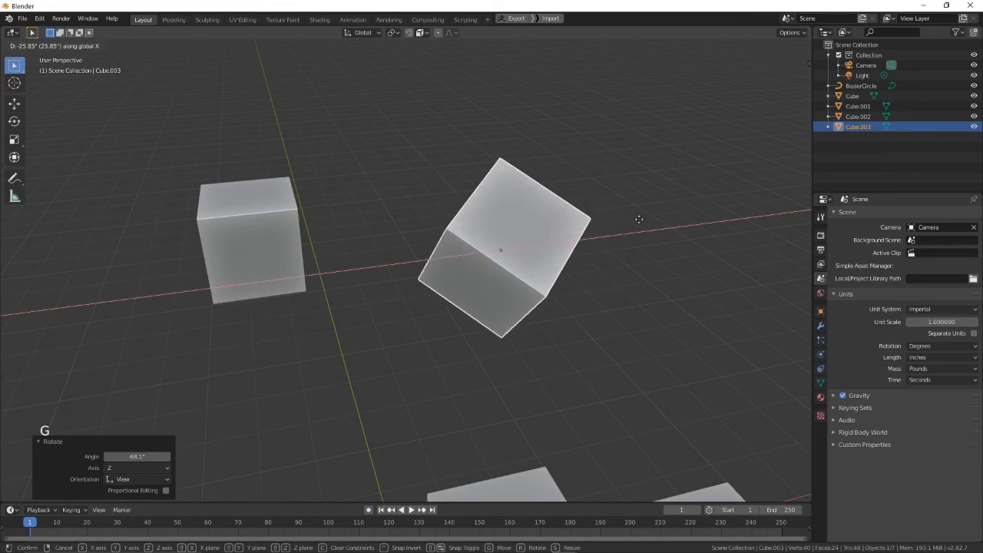
click(532, 234)
scroll(506, 307, down, 4)
mouse_move(507, 307)
middle_down()
mouse_move(509, 314)
mouse_move(503, 309)
middle_up()
shift+middle_drag(503, 308, 495, 292)
shift+scroll(500, 303, up, 2)
scroll(500, 303, up, 1)
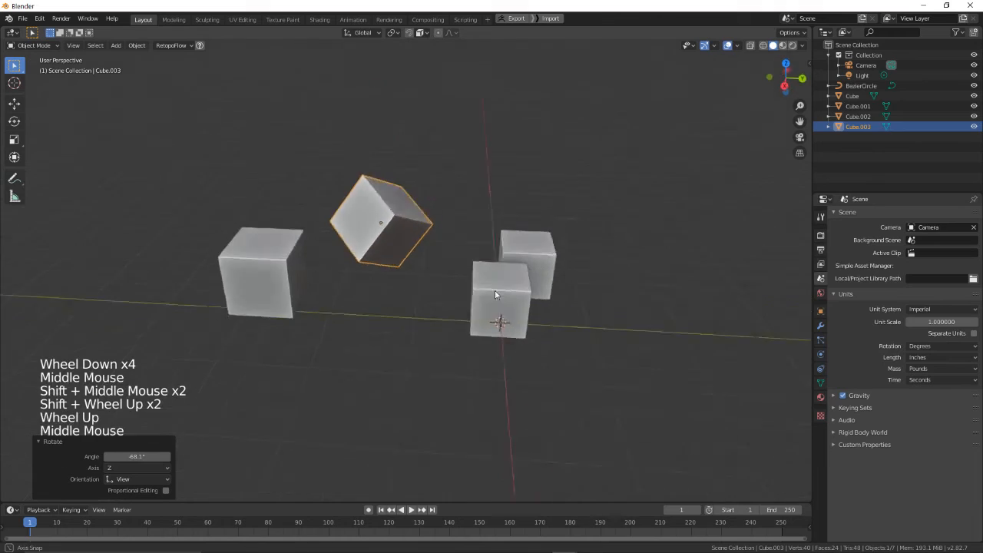
scroll(494, 290, down, 1)
shift+scroll(555, 314, up, 1)
scroll(537, 284, up, 1)
shift+middle_drag(555, 314, 603, 281)
scroll(538, 284, up, 1)
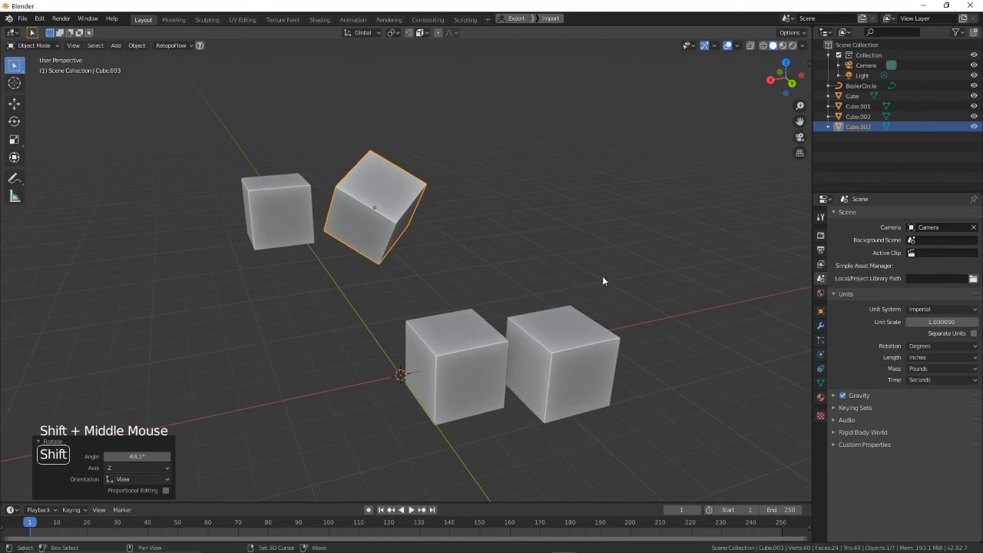
- Enable proportional editing and move Cube.003 freely by -17.5" in X, 31.5" in Y and -34.4" in Z at proportional size 1.00
click(437, 33)
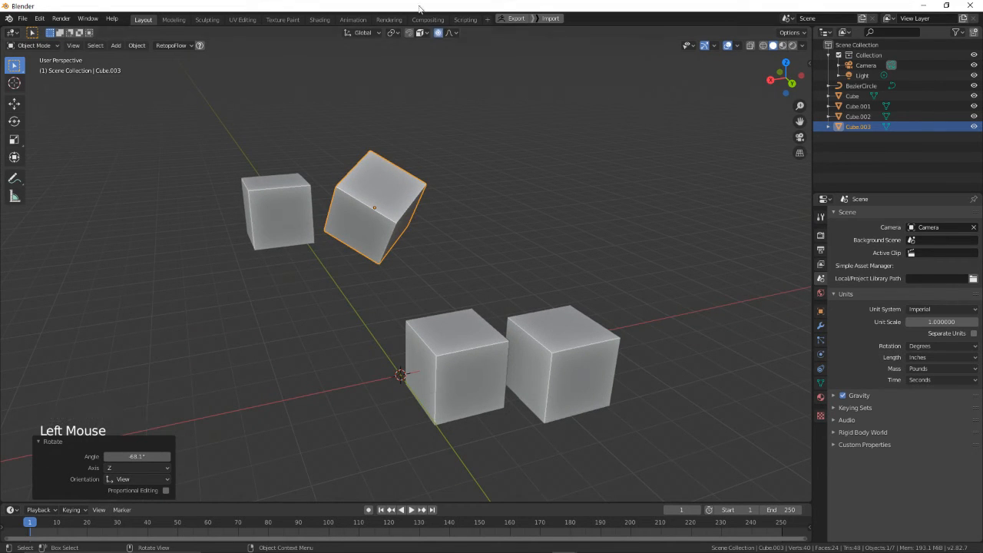
middle_drag(450, 234, 463, 193)
key(g)
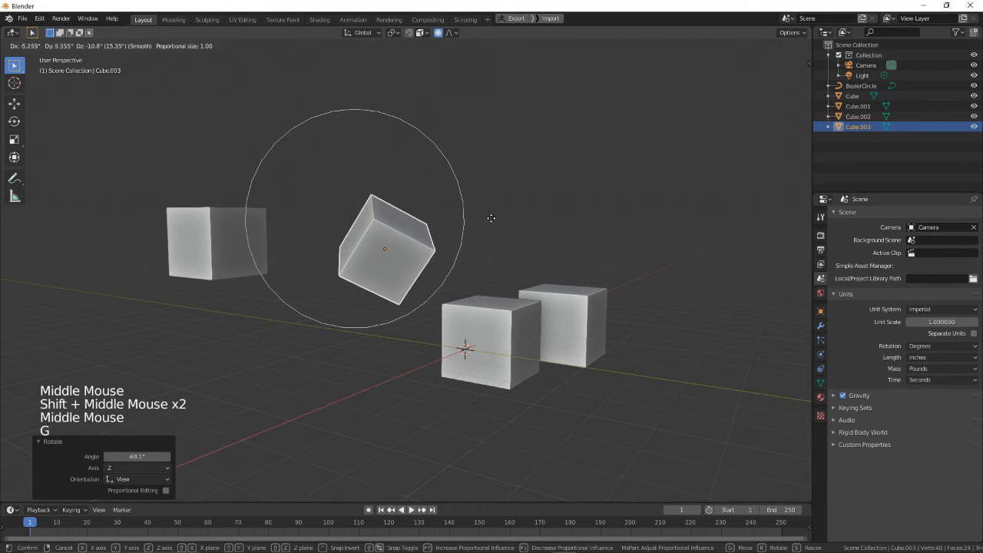
right_click(490, 218)
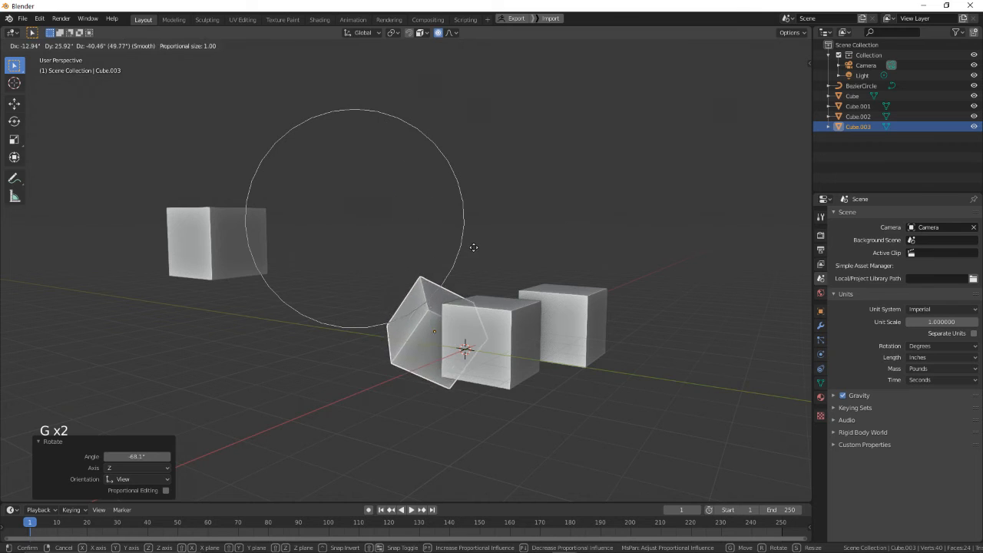
right_click(353, 115)
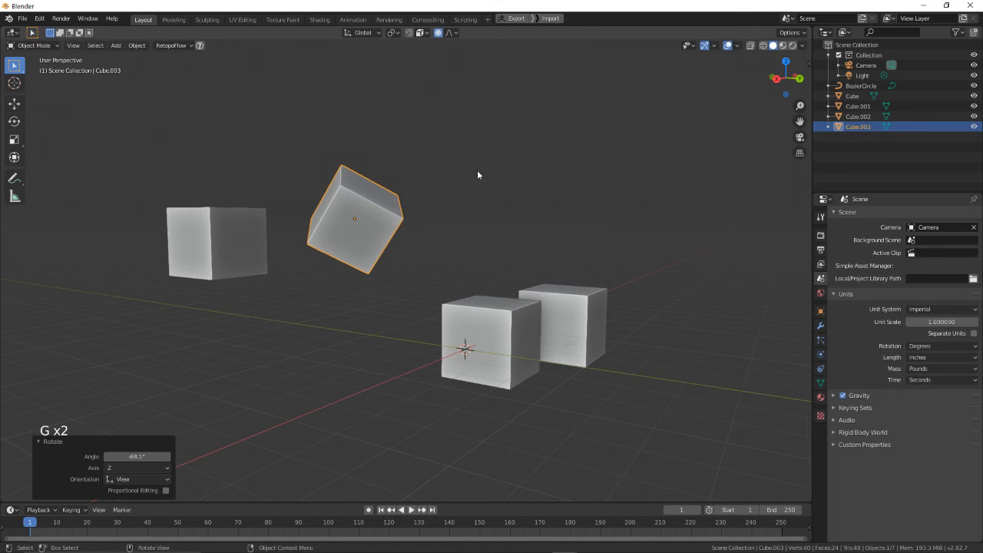
key(g)
right_click(301, 134)
key(g)
click(526, 309)
- Try moving Cube.003 with the proportional influence enlarged to 1.61 so it reaches the neighbouring cubes
middle_drag(536, 321, 507, 369)
key(g)
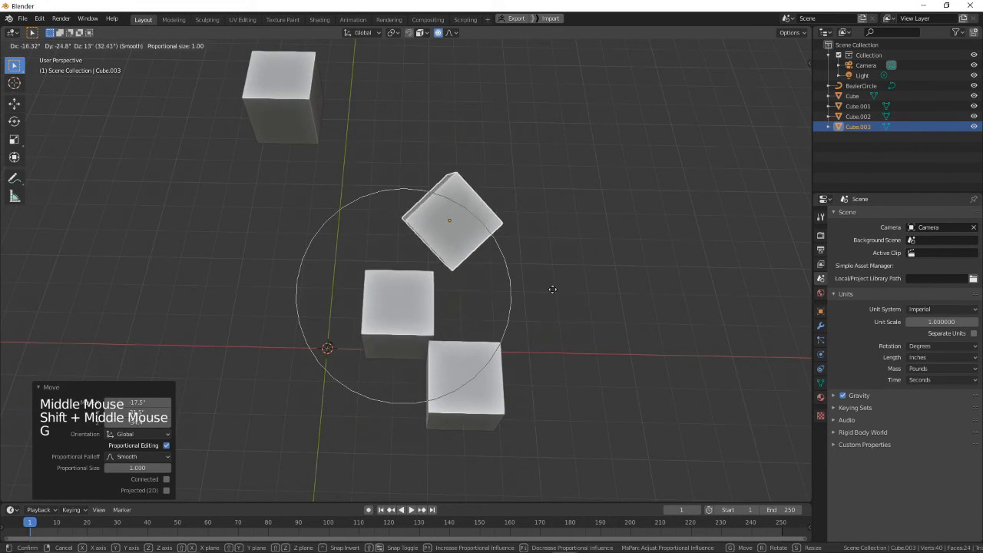
scroll(537, 338, down, 5)
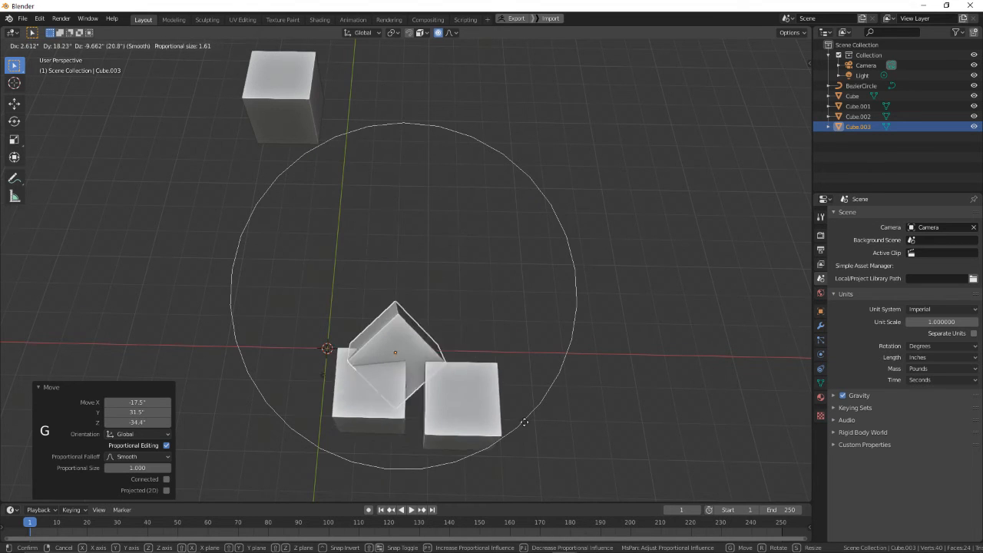
right_click(430, 242)
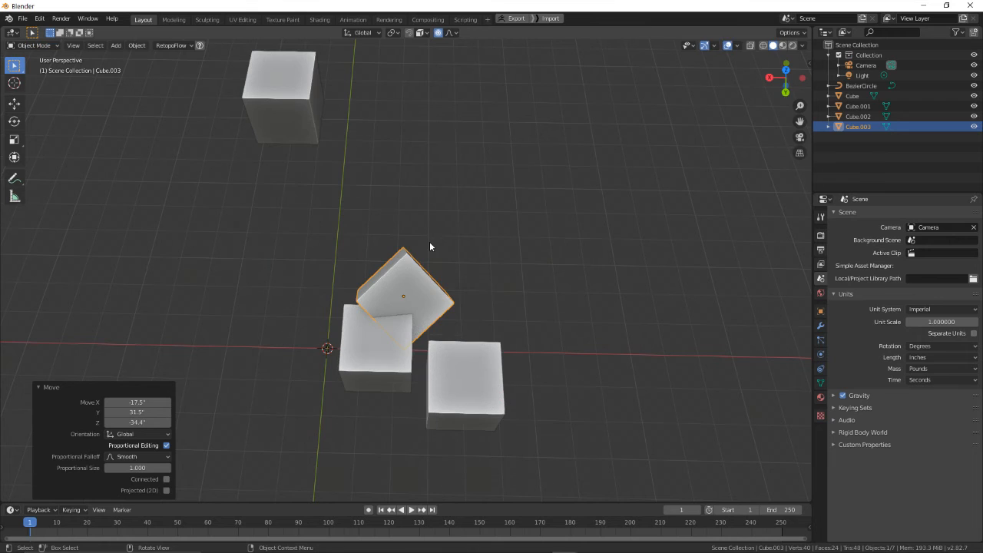
- Set the proportional editing falloff to Constant and try moving Cube.003
click(451, 33)
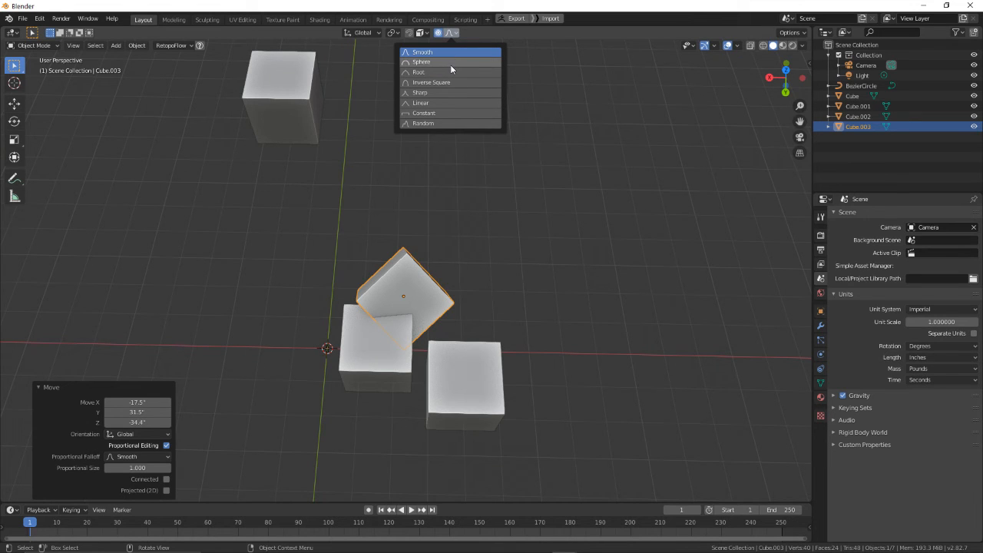
click(452, 112)
key(g)
scroll(396, 291, down, 5)
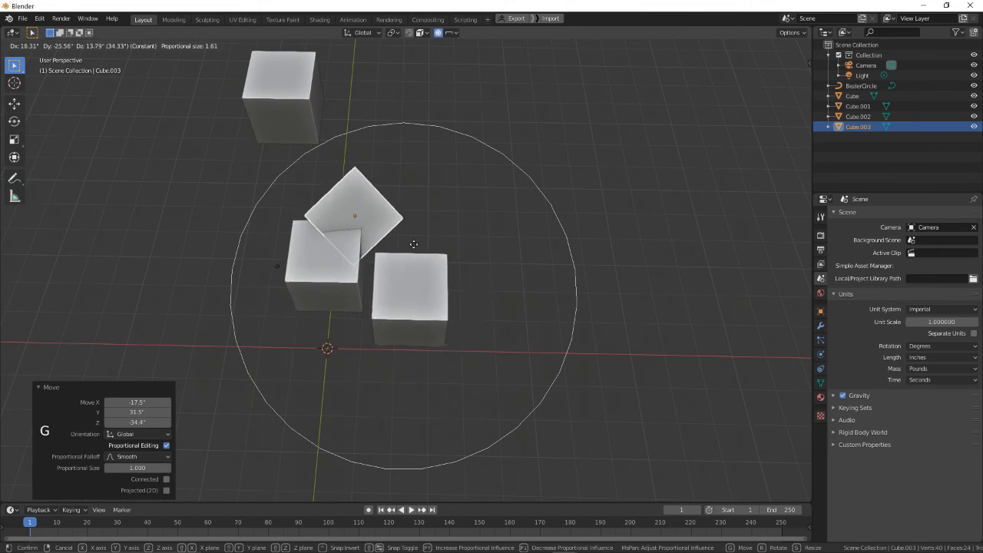
right_click(433, 193)
- Add Cube and Cube.001 to the selection and try moving the three cubes together
shift+click(388, 344)
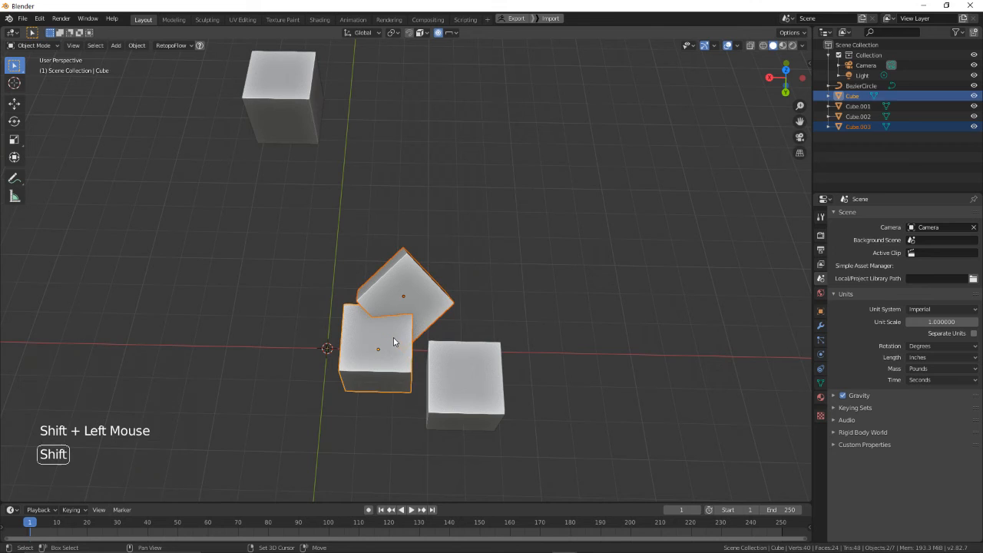
shift+click(460, 380)
key(g)
right_click(563, 274)
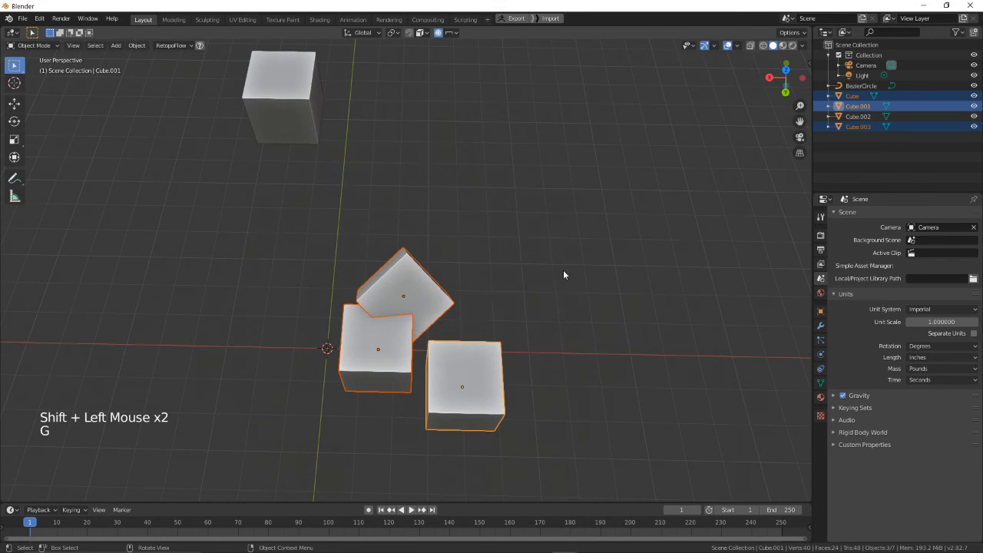
- Set the proportional editing falloff to Sharp, select only Cube.003 and try moving it
click(450, 37)
click(436, 93)
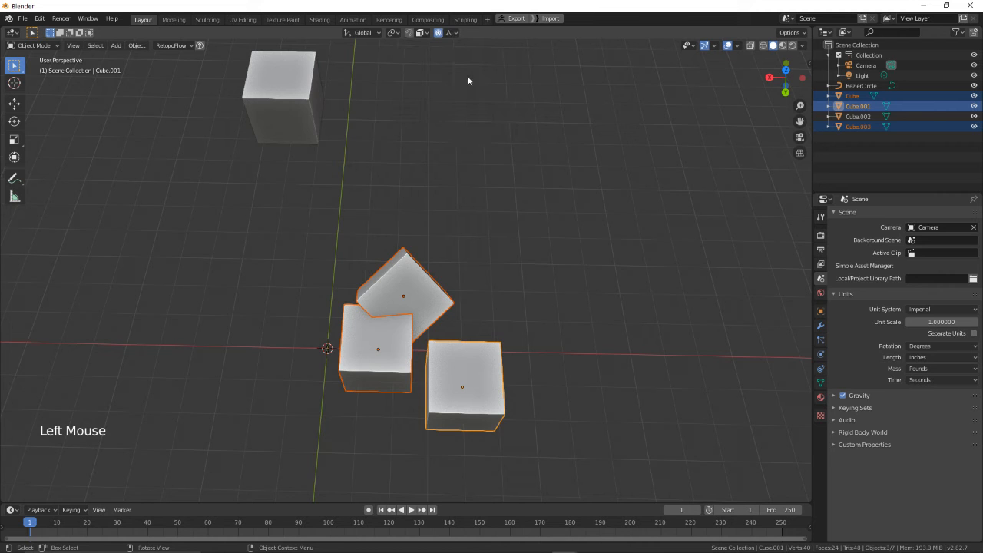
click(427, 263)
key(g)
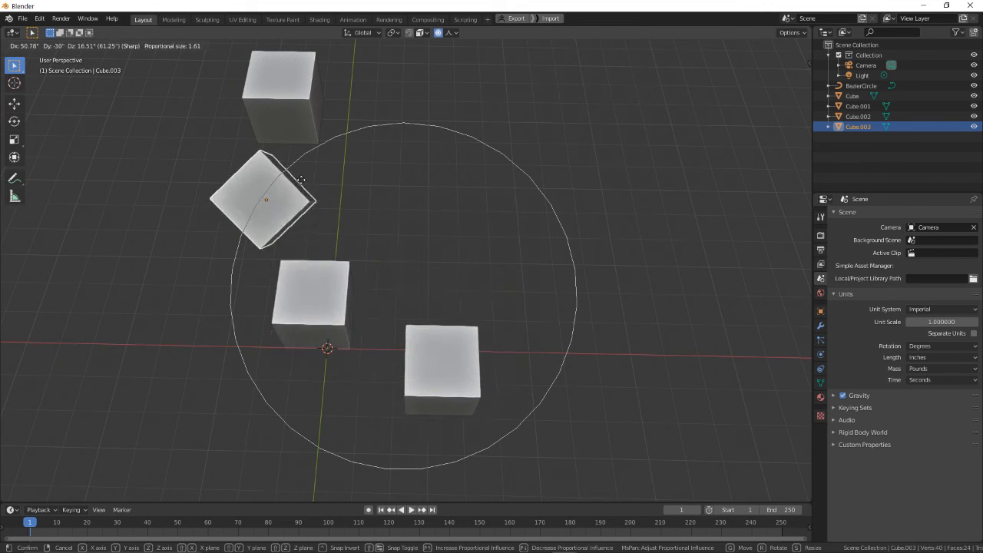
click(475, 315)
- Enter Edit Mode on Cube.003 with its whole mesh selected
key(Tab)
middle_drag(475, 315, 561, 185)
scroll(453, 261, up, 3)
scroll(452, 245, up, 2)
key(Tab)
key(Tab)
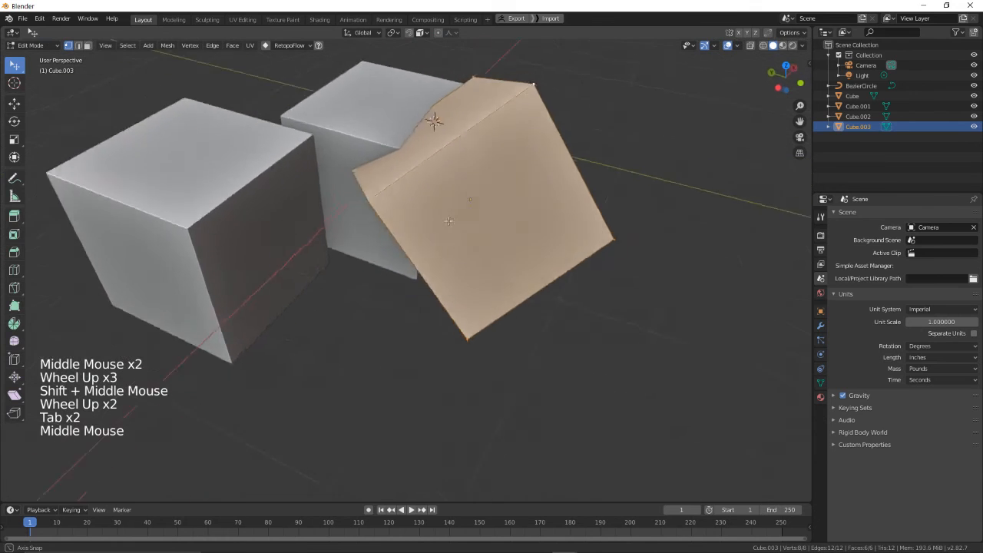
scroll(561, 185, down, 1)
- Subdivide the whole mesh of Cube.003 with 7 cuts
right_click(492, 154)
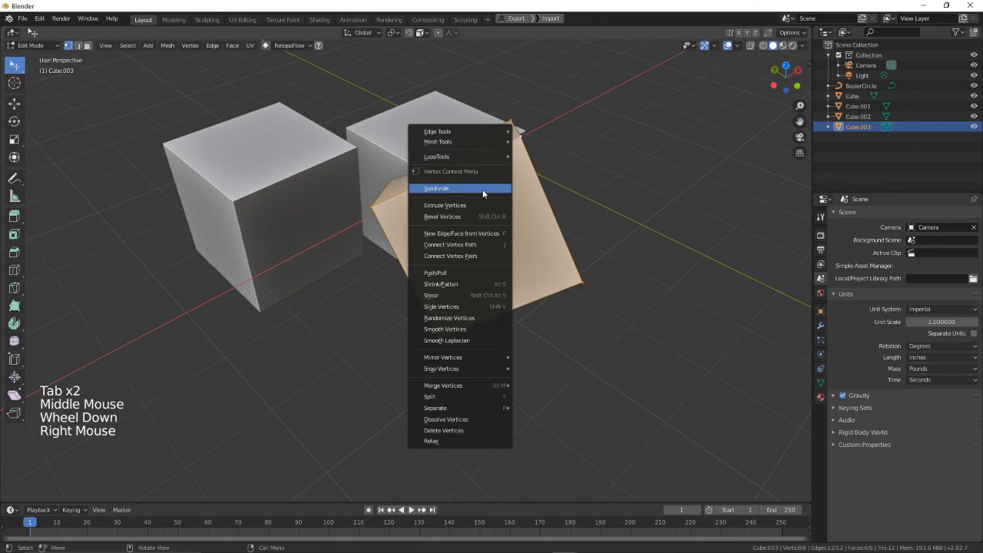
click(482, 189)
click(167, 423)
click(167, 424)
click(167, 423)
click(167, 423)
click(167, 424)
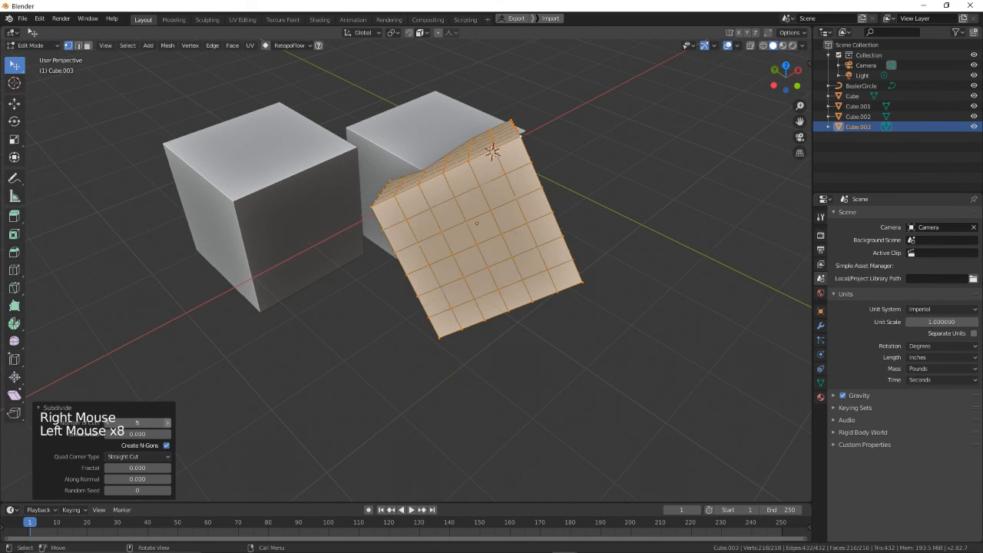
click(167, 423)
- Select one vertex on a side face of Cube.003, enable proportional editing and pull it outward with Sharp falloff at size 0.91
click(493, 216)
middle_drag(493, 216, 462, 94)
scroll(538, 246, up, 2)
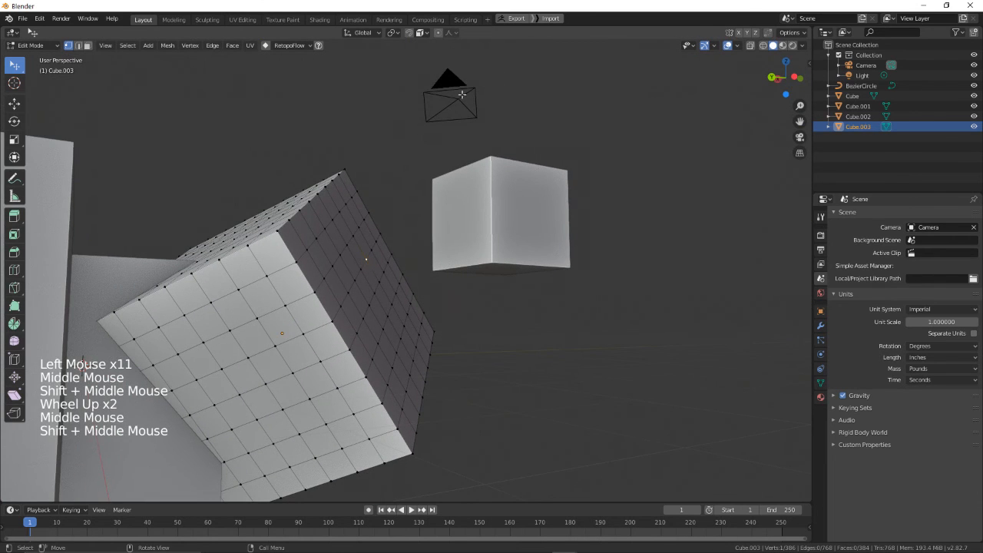
click(438, 33)
key(g)
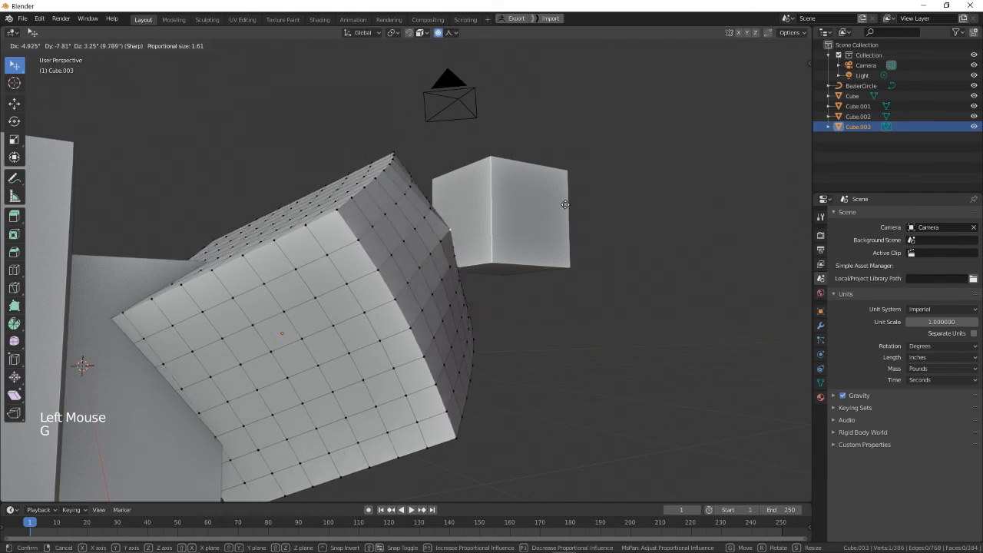
scroll(756, 159, up, 3)
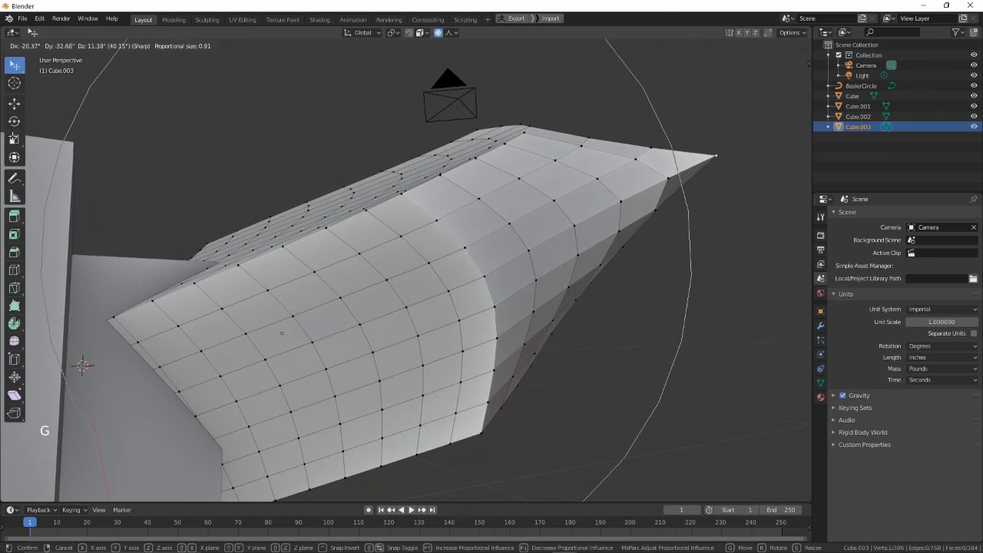
click(807, 142)
- Return to Object Mode and examine the deformed Cube.003
middle_drag(703, 231, 485, 281)
scroll(561, 315, down, 5)
key(Tab)
scroll(555, 267, up, 3)
scroll(548, 268, down, 4)
scroll(461, 287, up, 2)
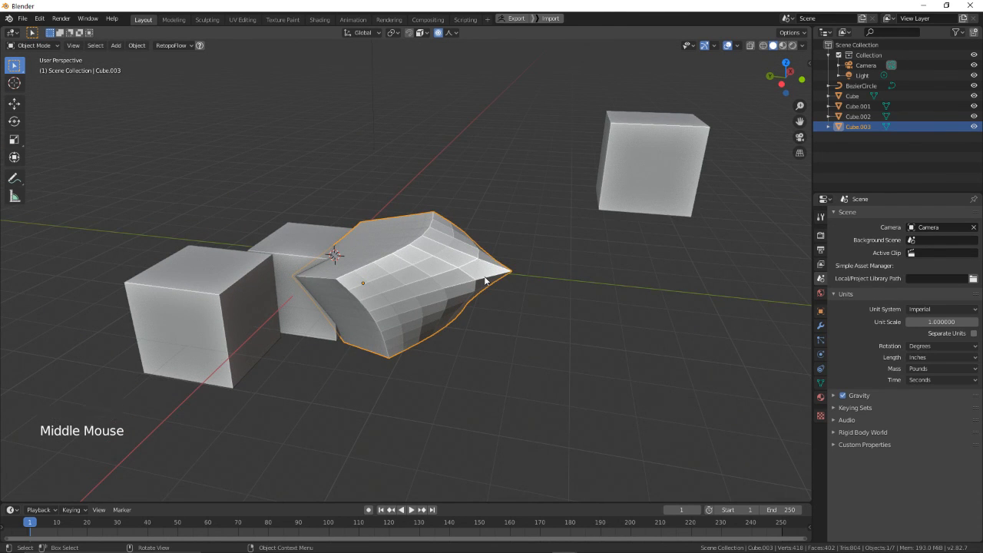